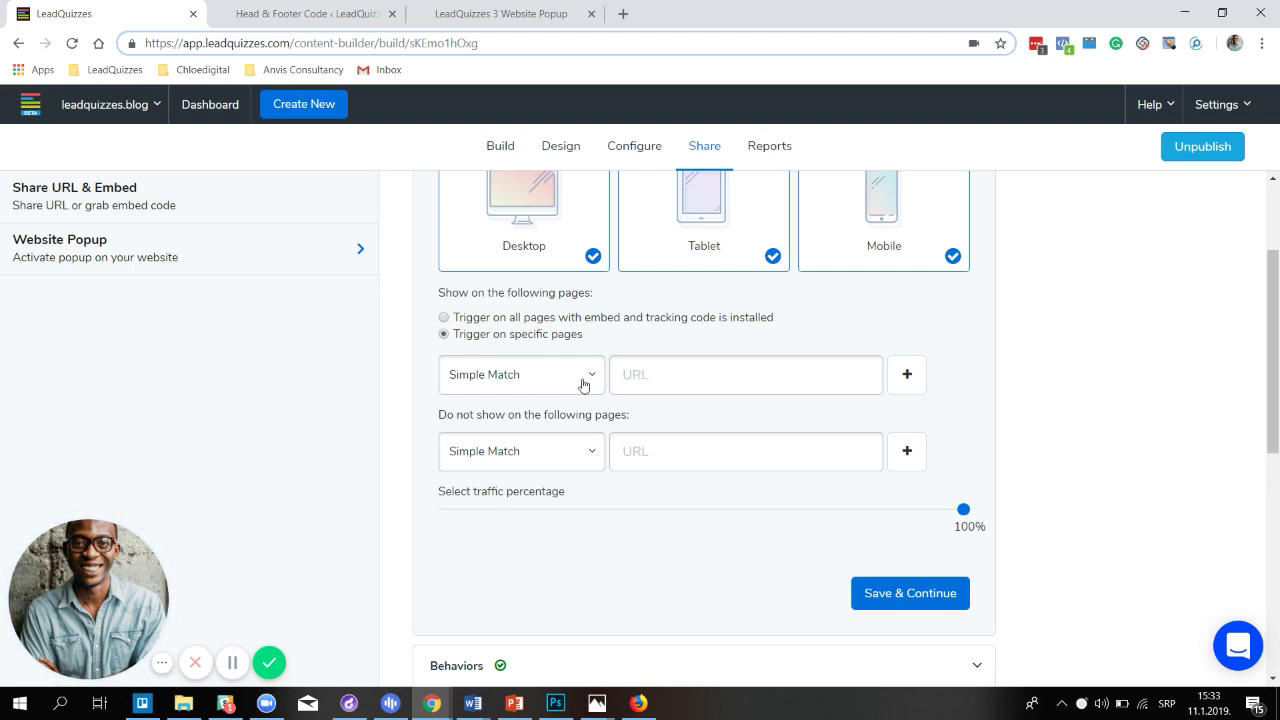
left_click(529, 380)
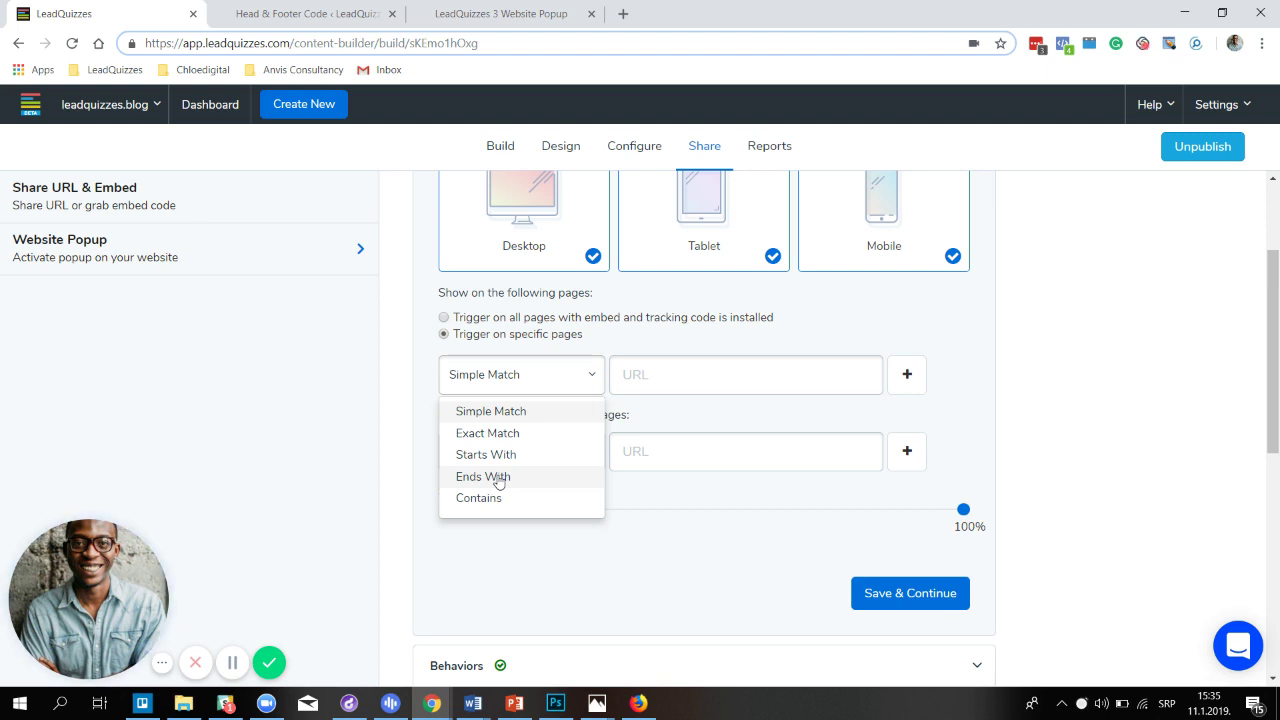
left_click(522, 374)
left_click(716, 377)
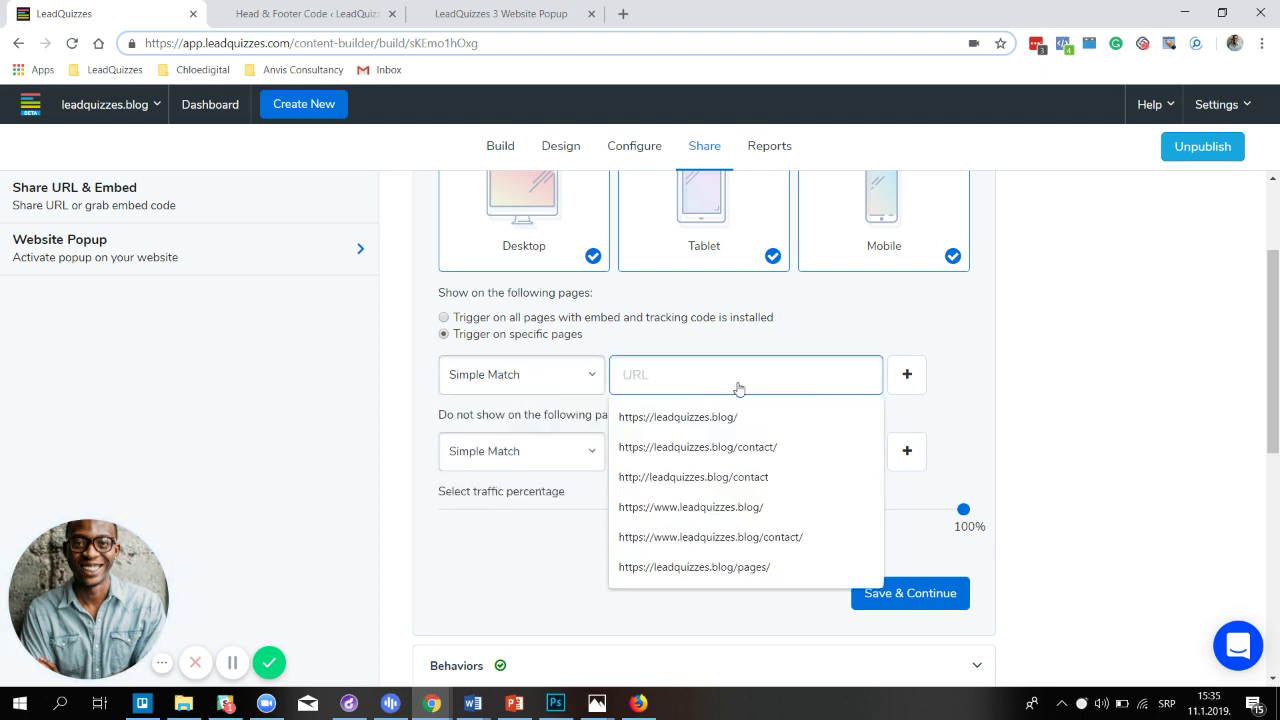
left_click(744, 458)
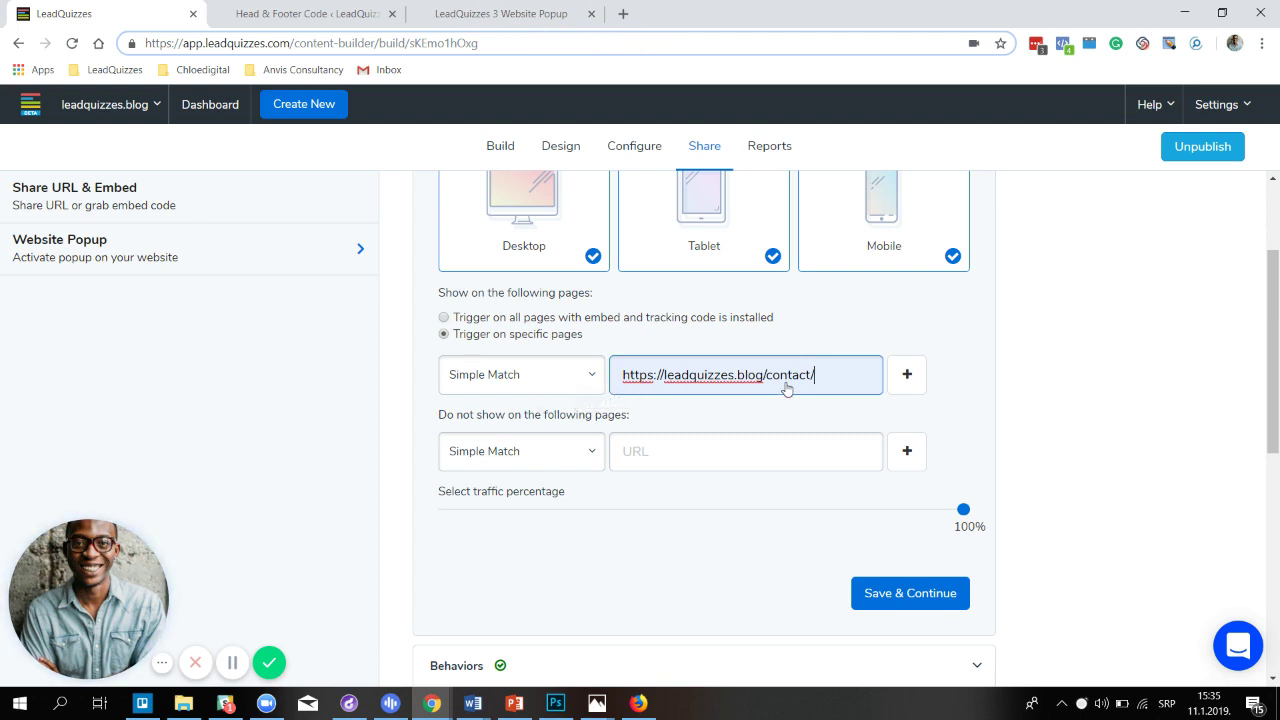
left_click(908, 600)
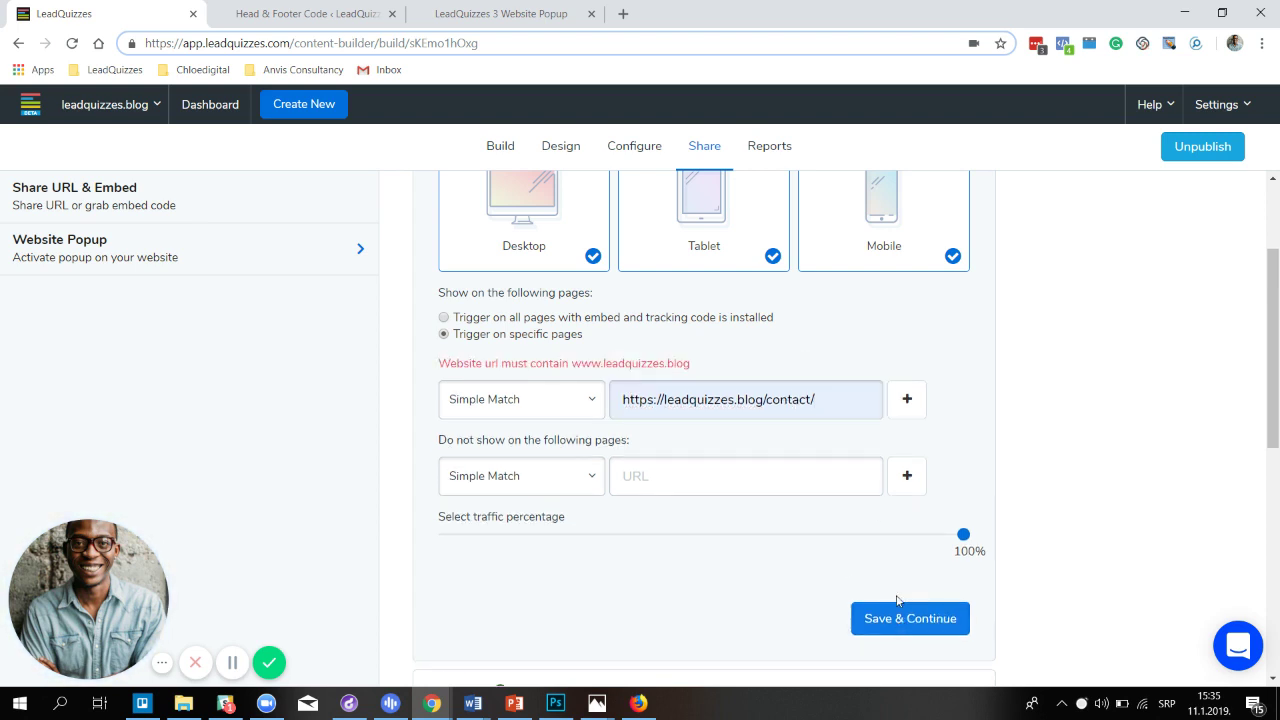
left_click(666, 401)
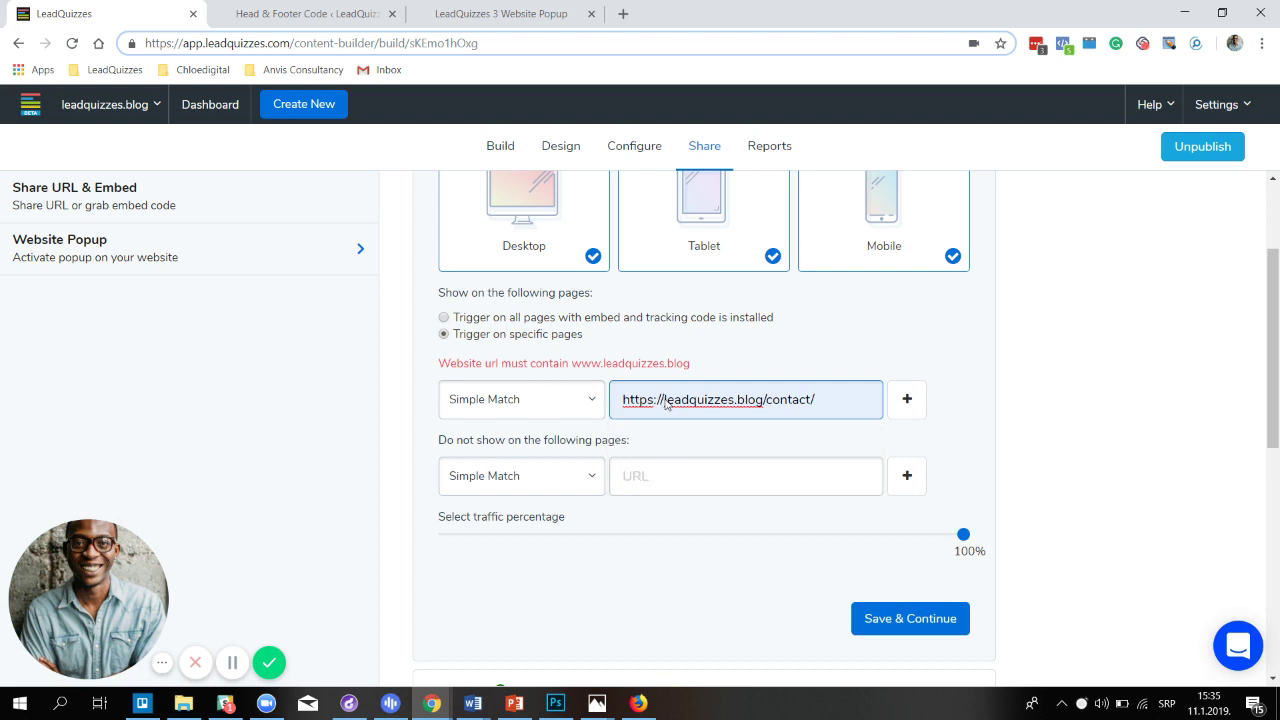
type("www.")
type(".")
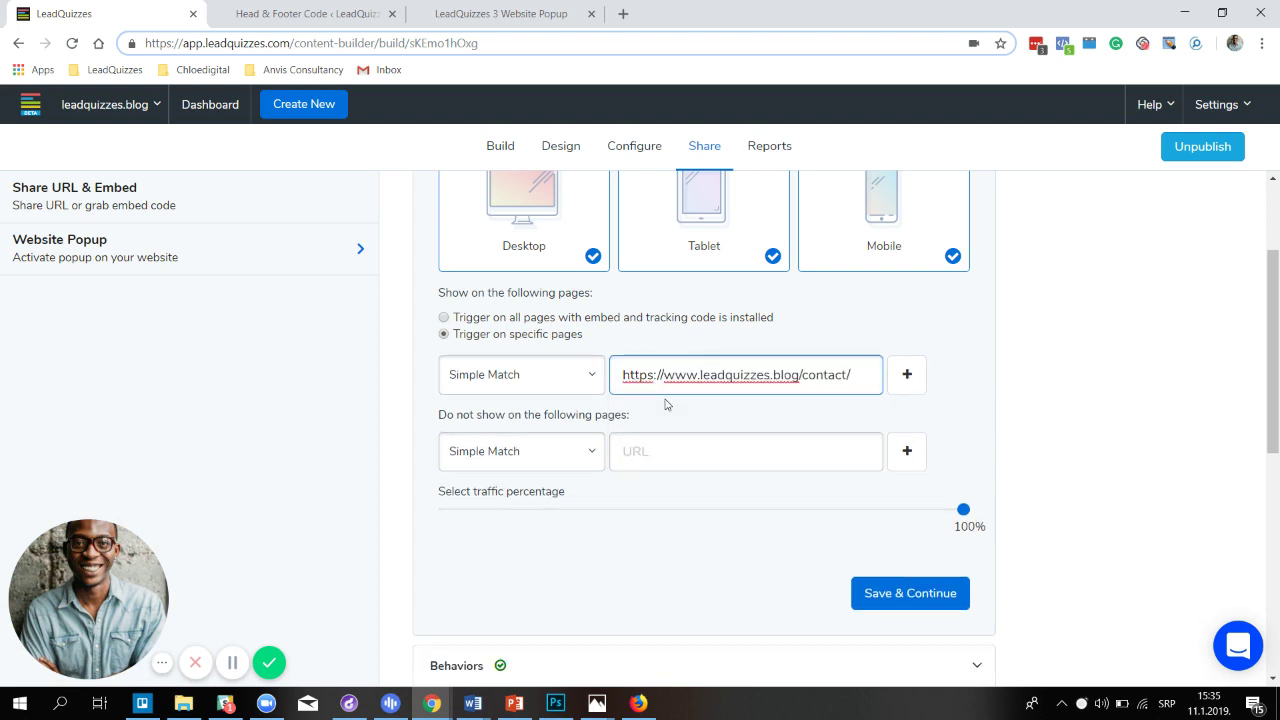
left_click(912, 596)
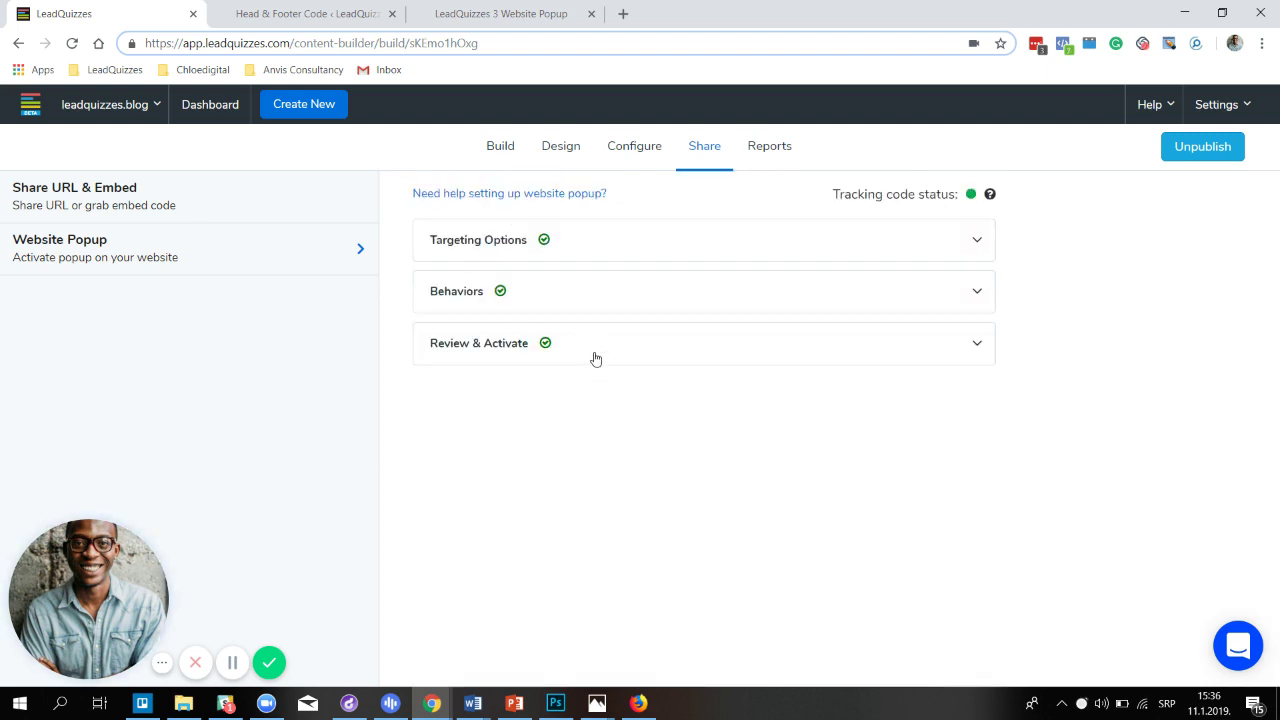
- Switch to the live leadquizzes.blog site, reload its Home page and look through it for the popup
left_click(505, 14)
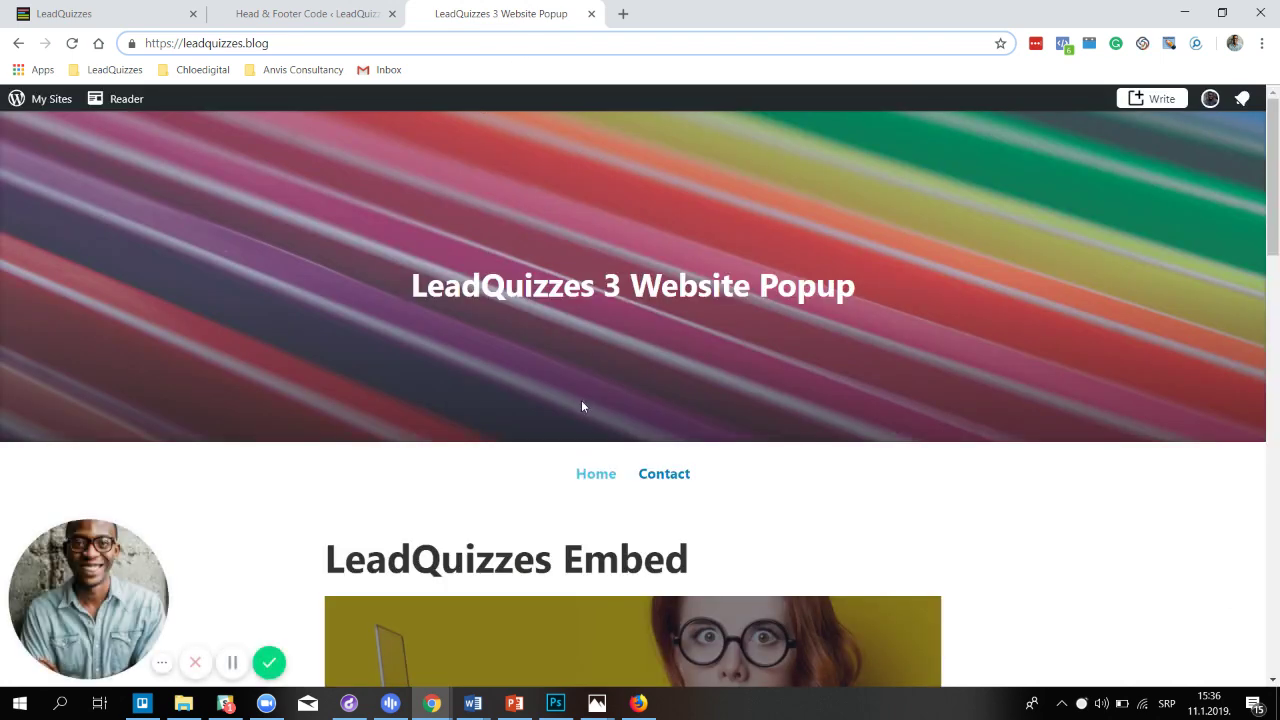
left_click(593, 473)
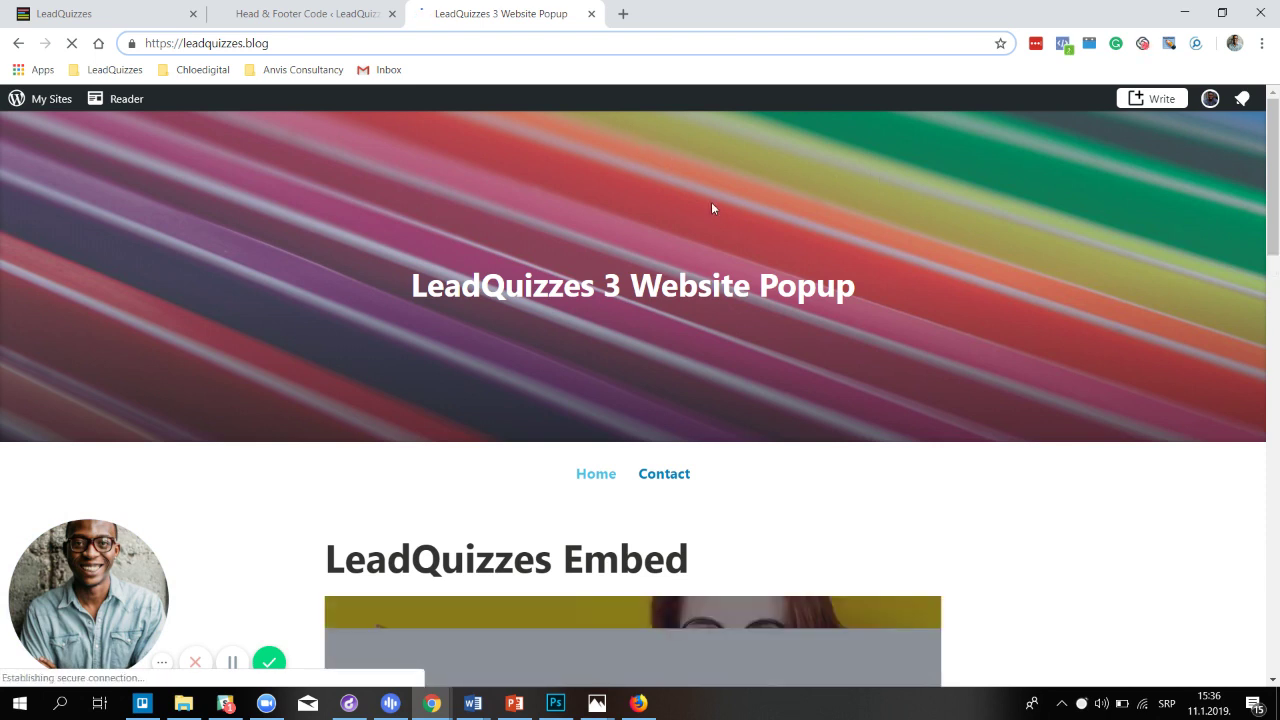
scroll(710, 203, "down", 1)
scroll(704, 203, "down", 4)
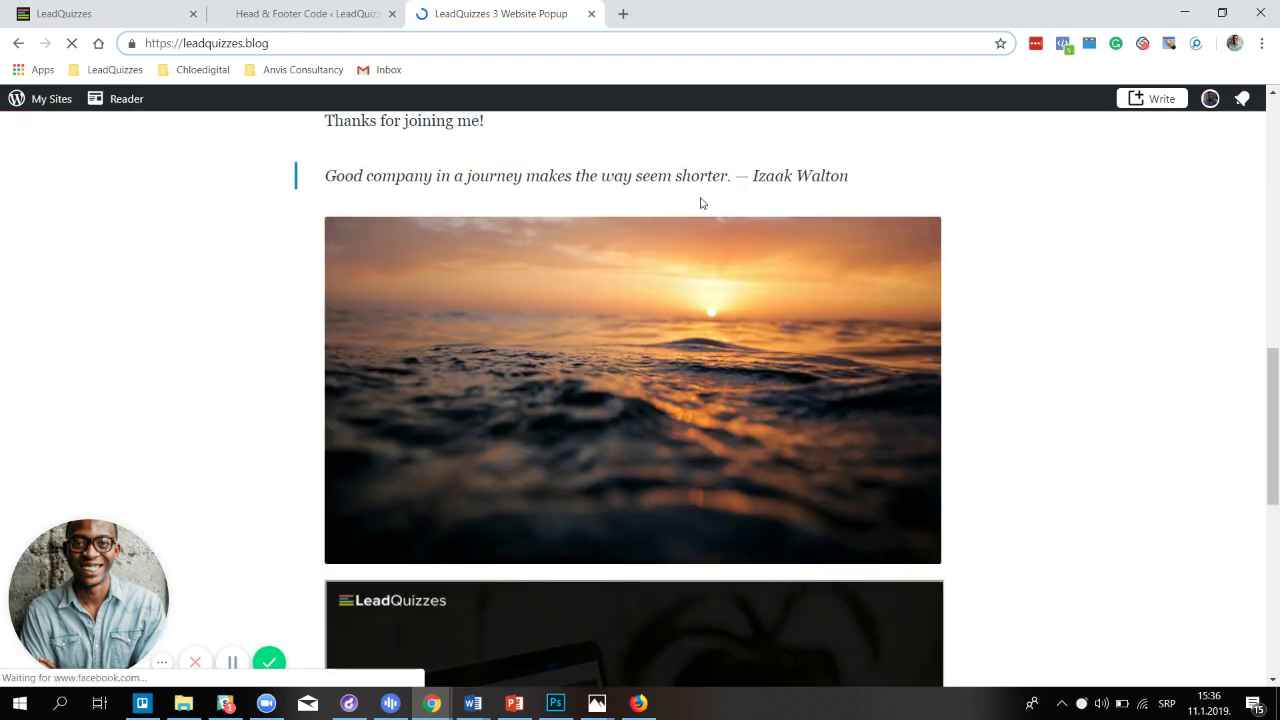
scroll(700, 197, "up", 4)
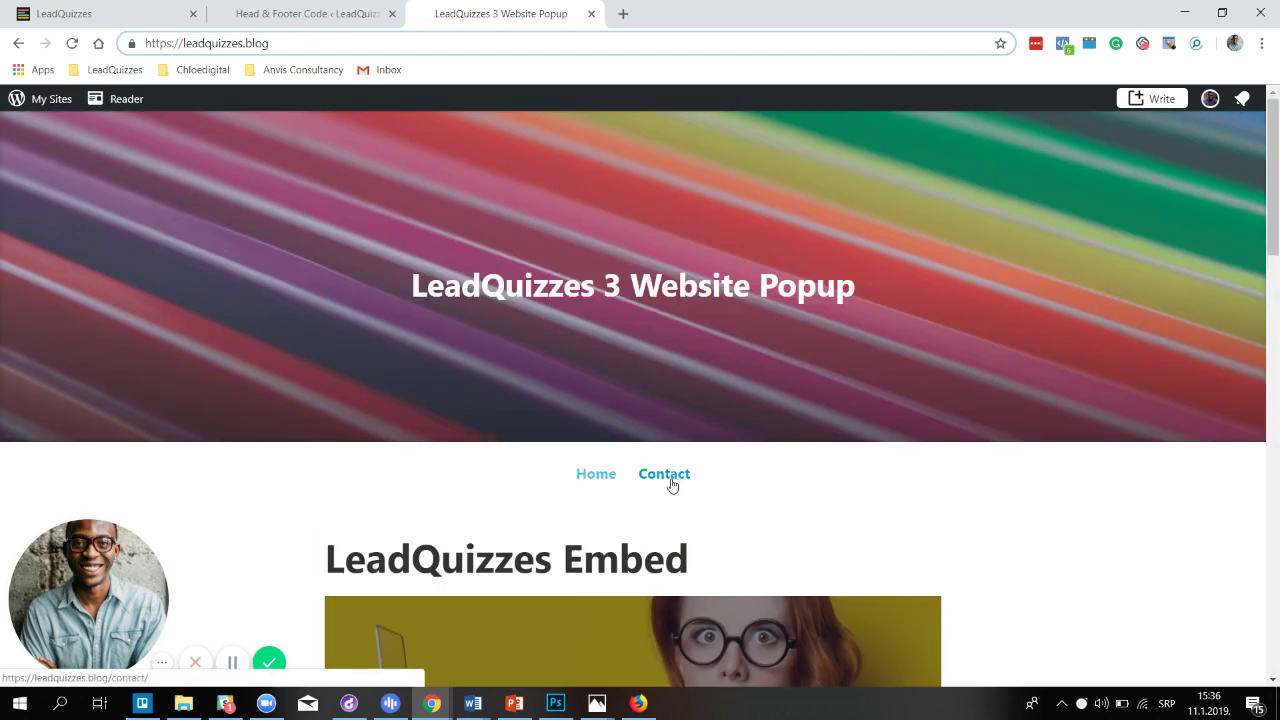
- Test the popup on the Contact page, both without and with ?x=1 appended to the URL, closing the popup each time
left_click(670, 481)
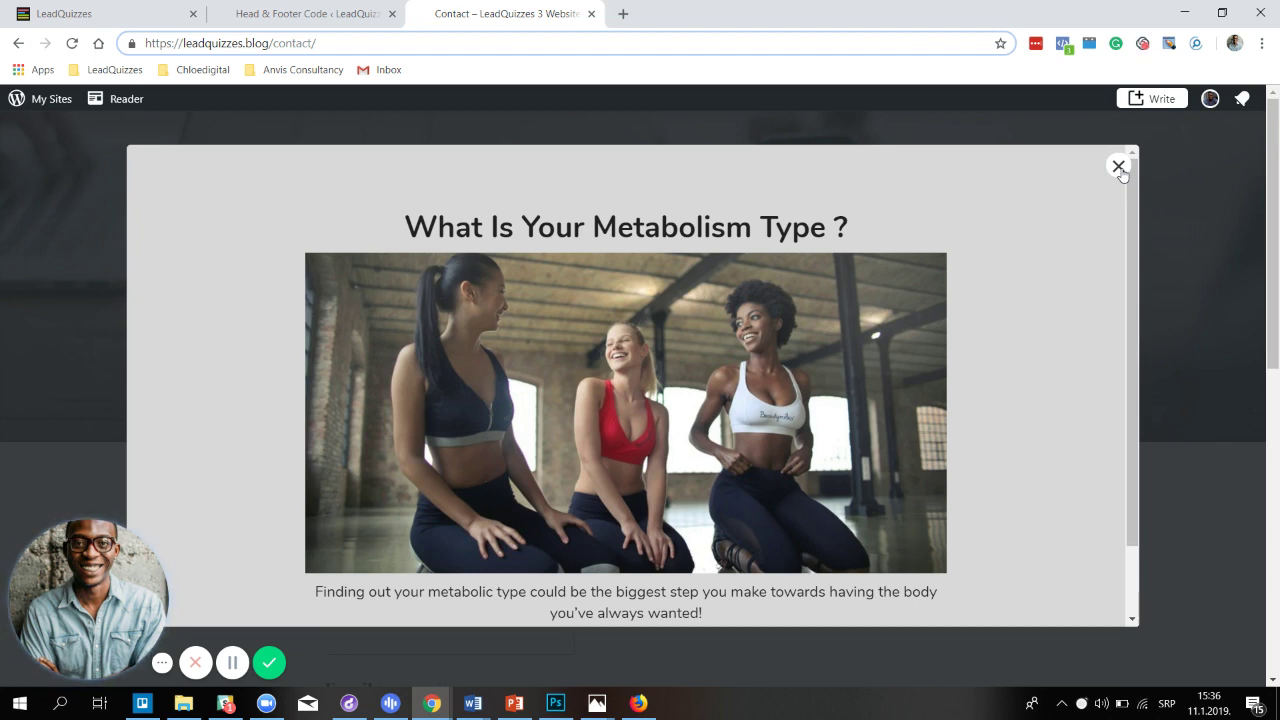
left_click(1119, 167)
left_click(360, 42)
left_click(360, 42)
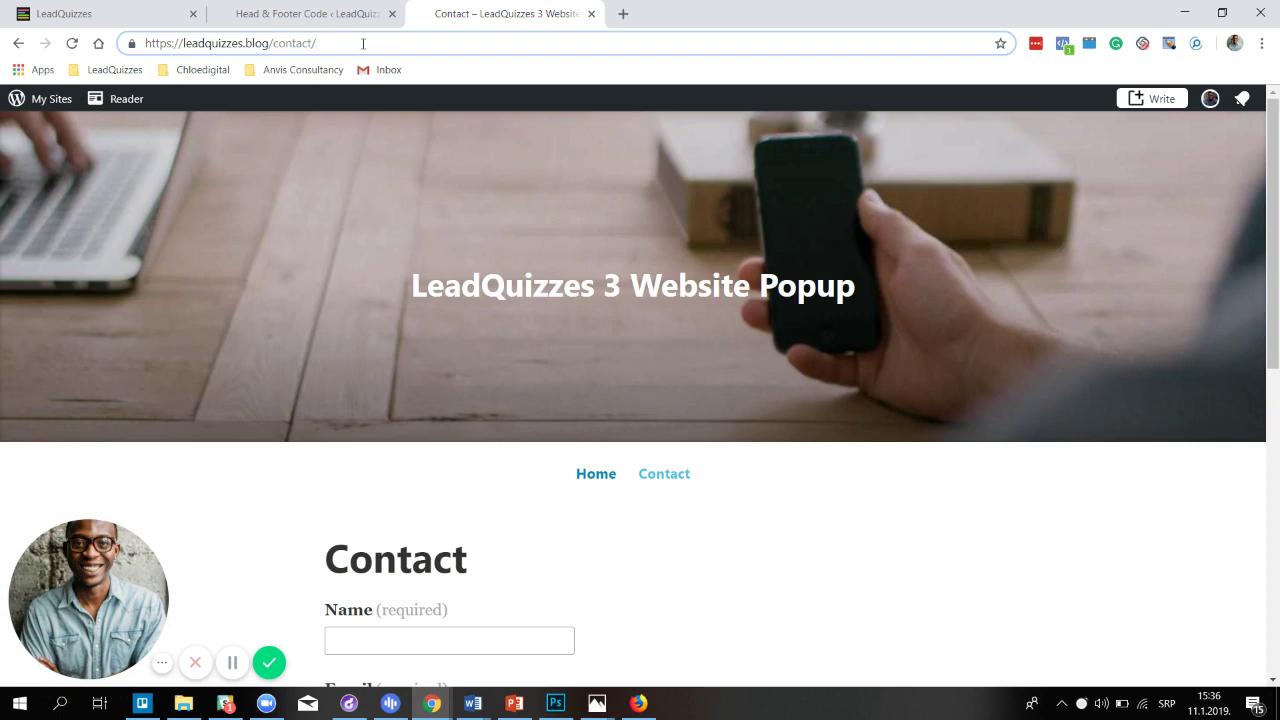
type("?x=1")
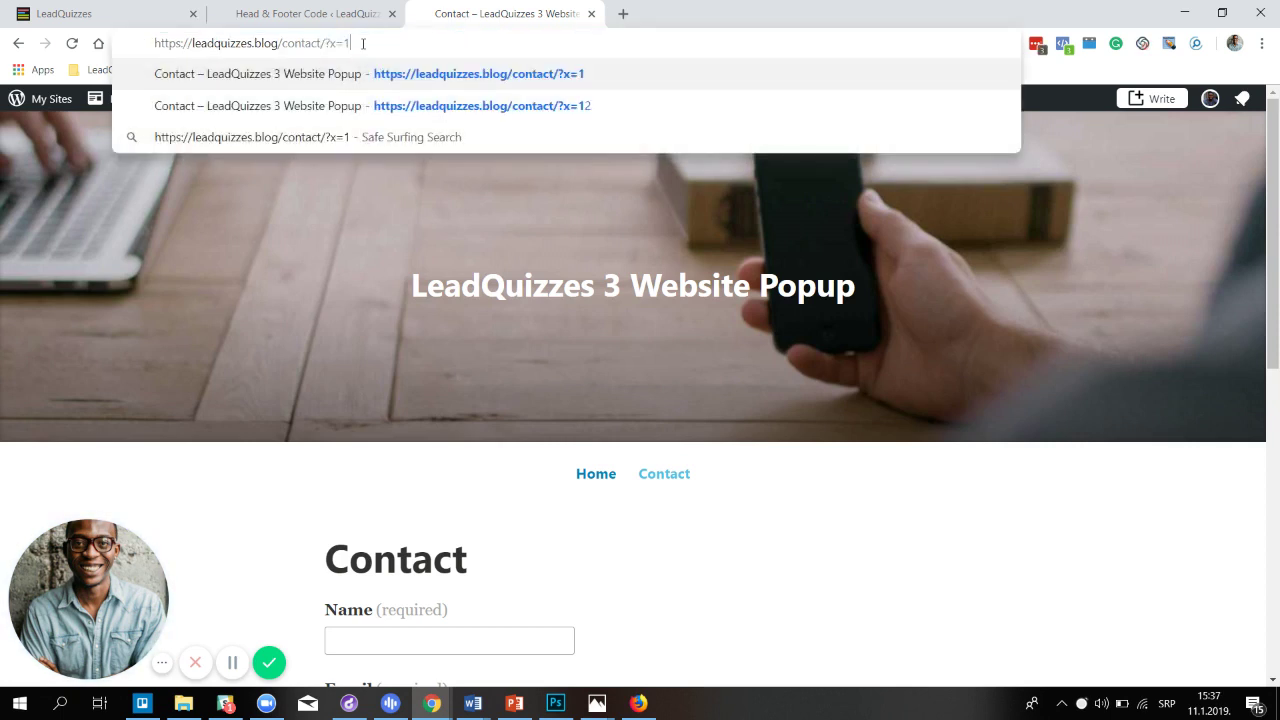
key("Return")
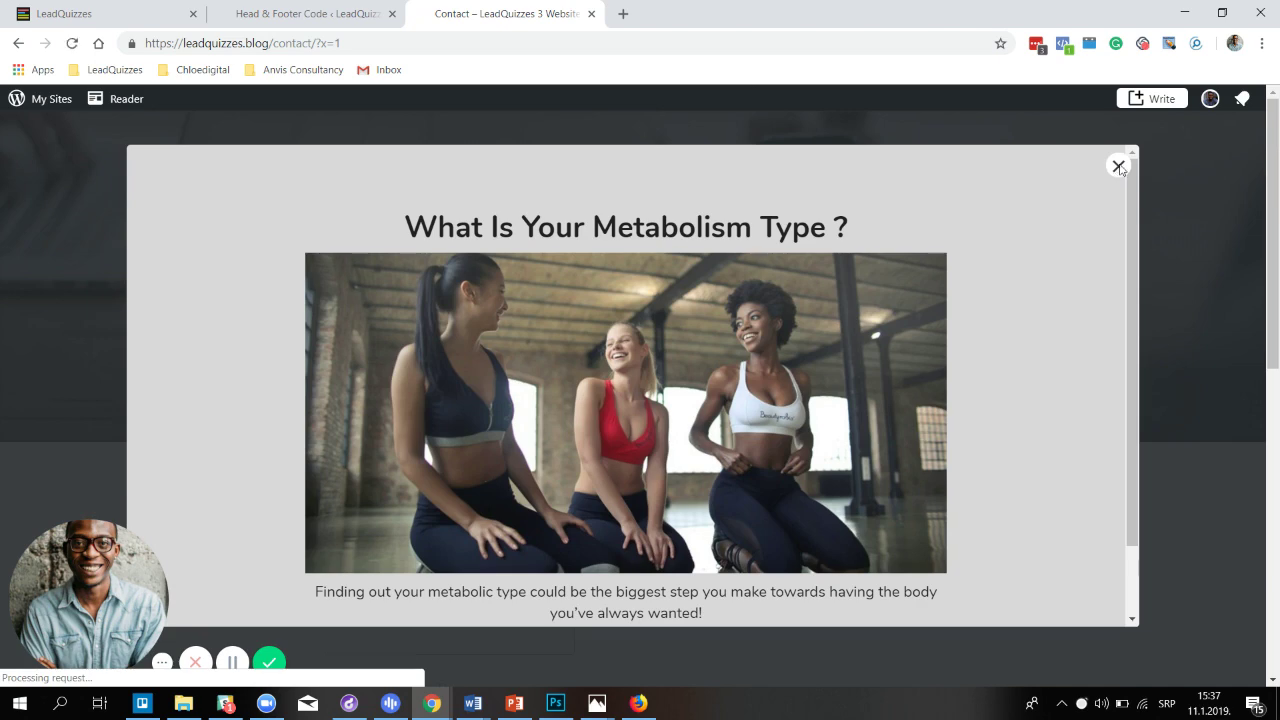
left_click(1118, 166)
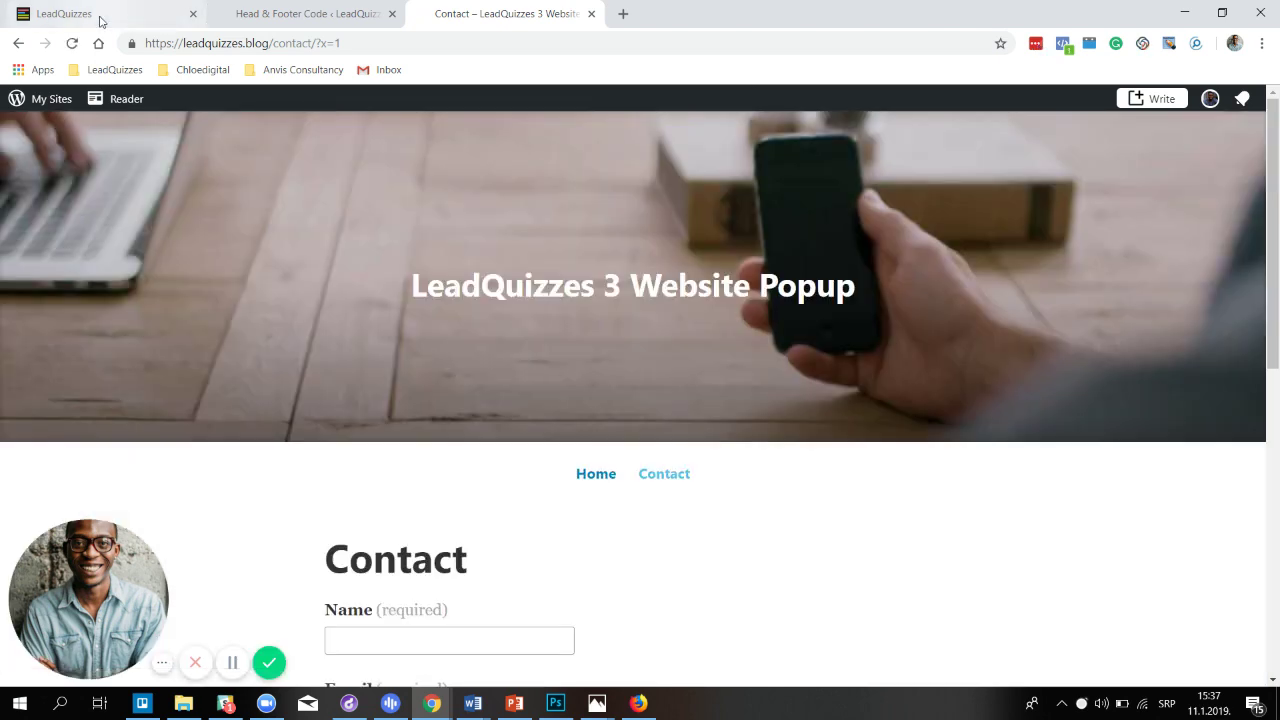
- Back in LeadQuizzes, change the show rule's match type to Exact Match in the Targeting Options and save
left_click(99, 21)
left_click(561, 257)
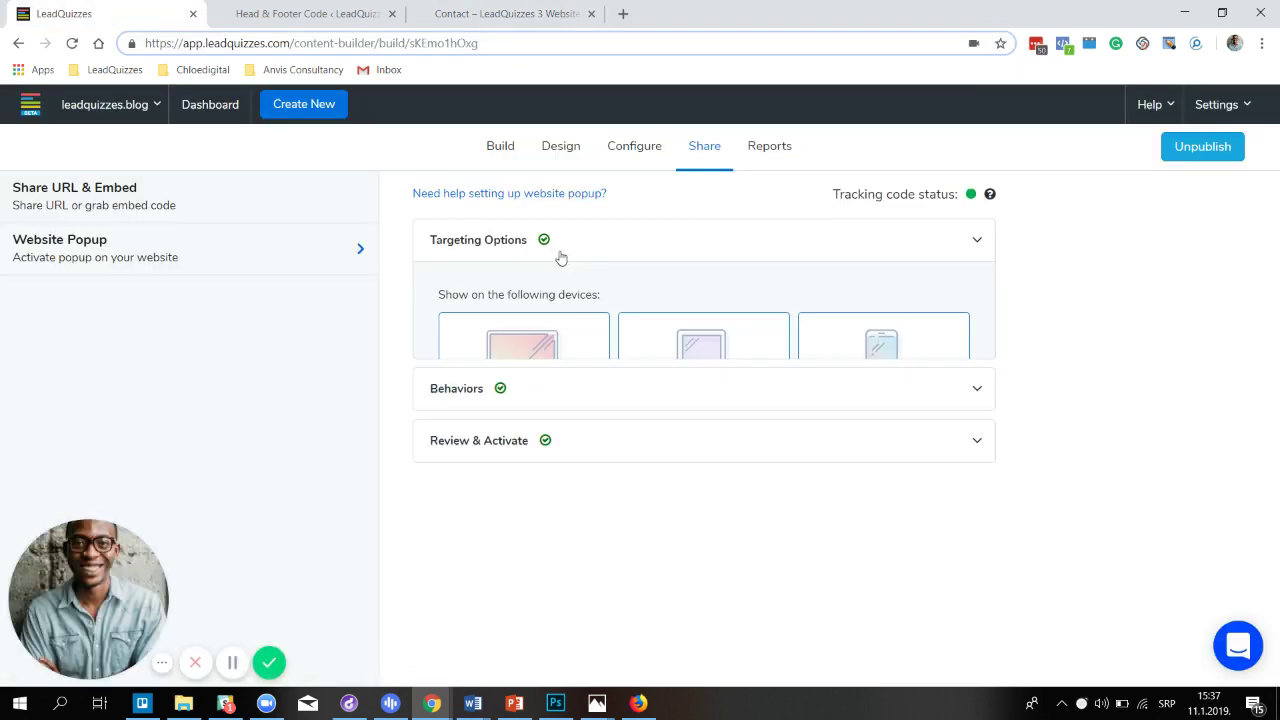
scroll(540, 490, "down", 2)
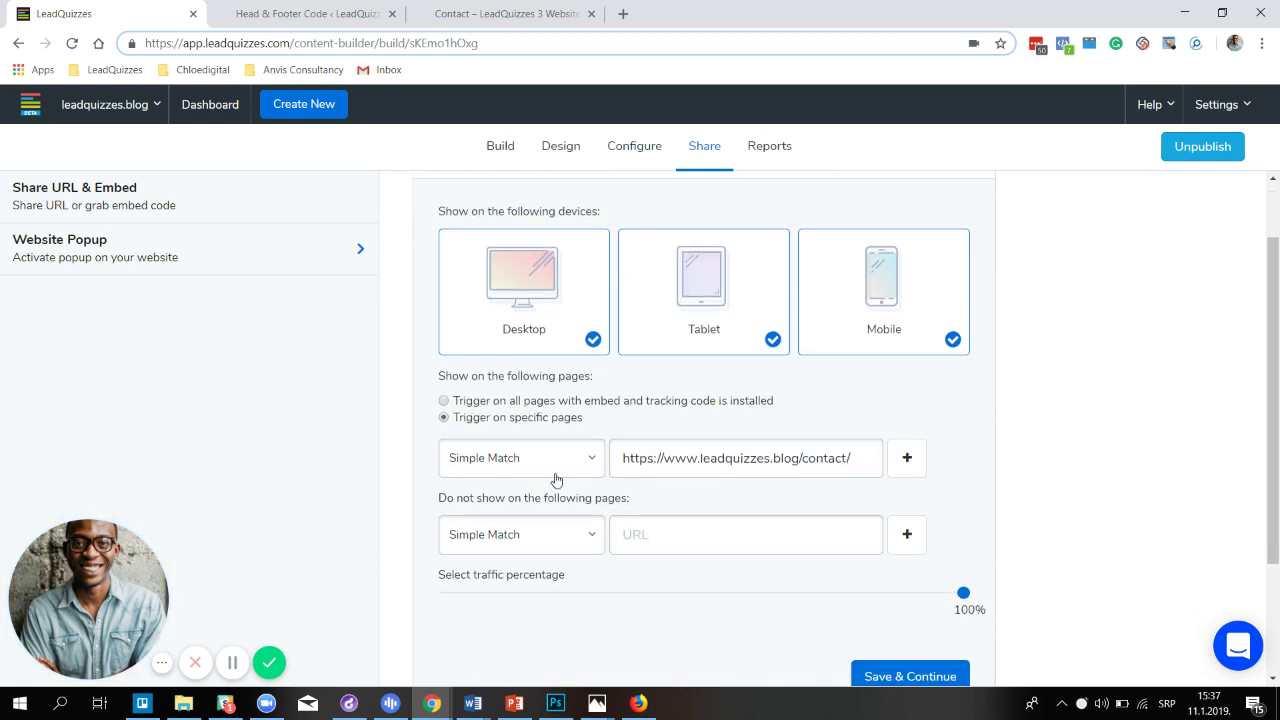
left_click(565, 463)
left_click(494, 517)
scroll(895, 530, "down", 1)
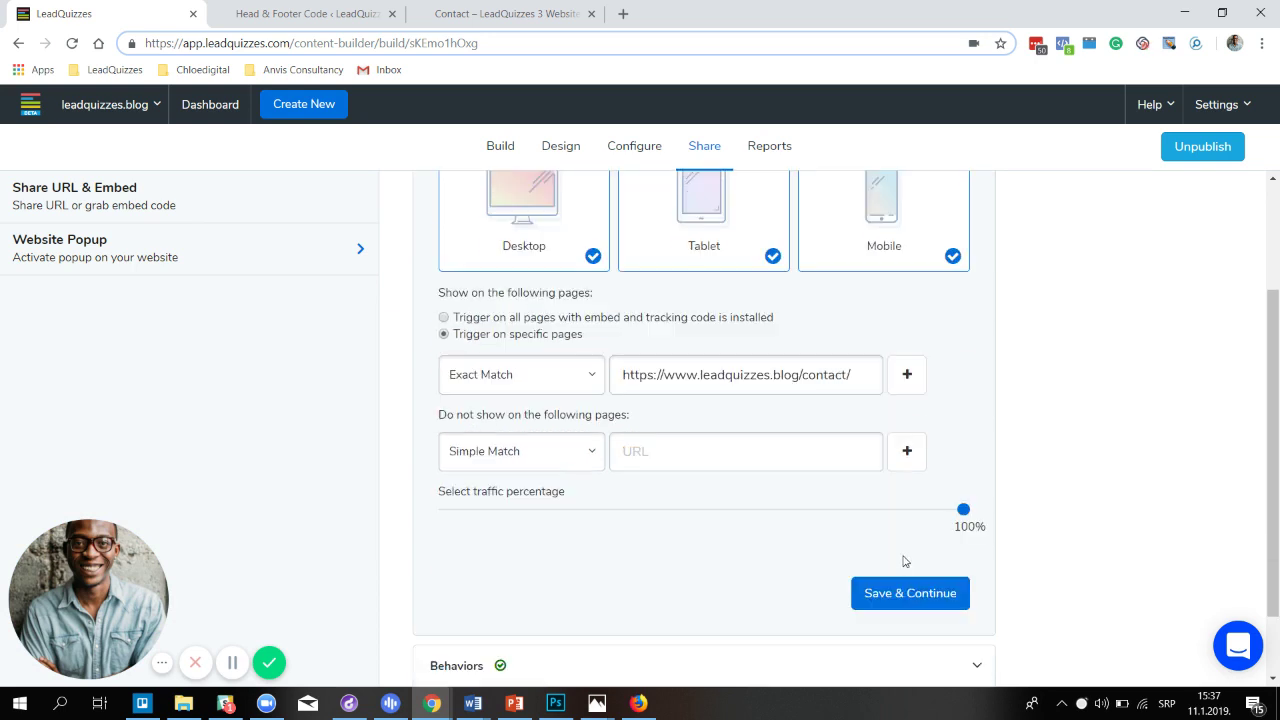
left_click(895, 595)
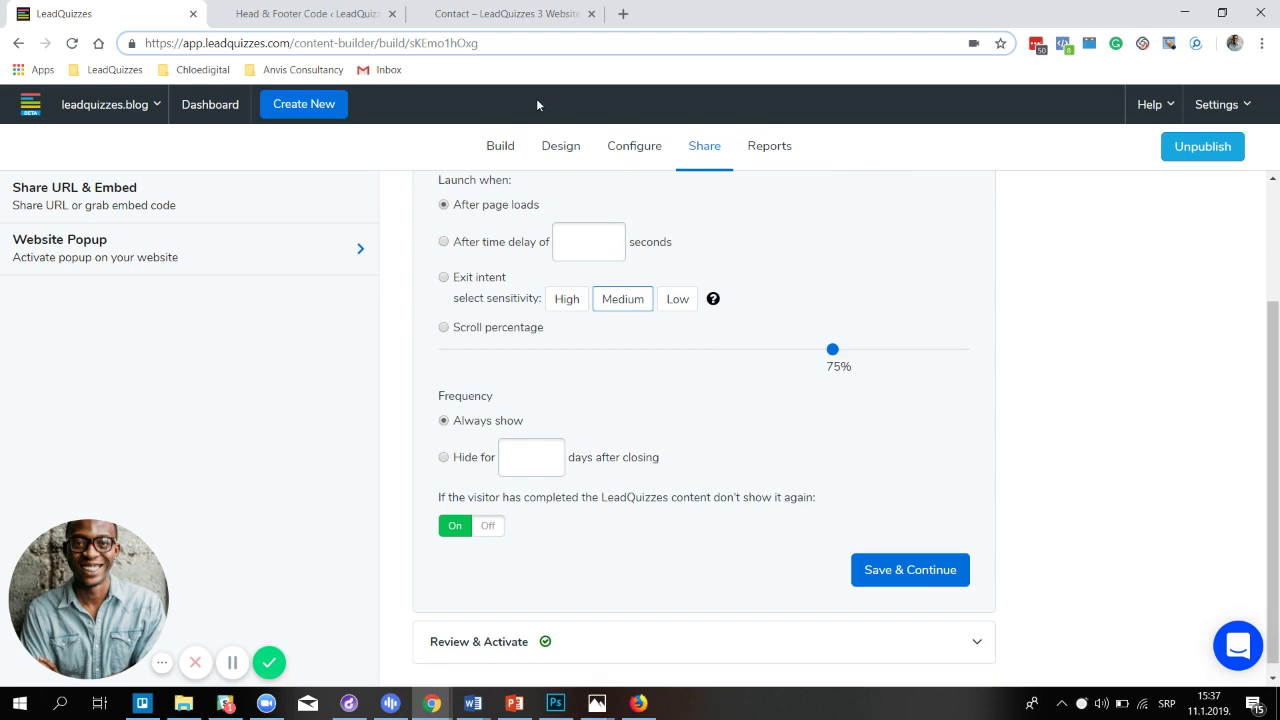
- Reload the live site's Contact page without URL parameters to test the exact match rule, and close the popup
left_click(479, 15)
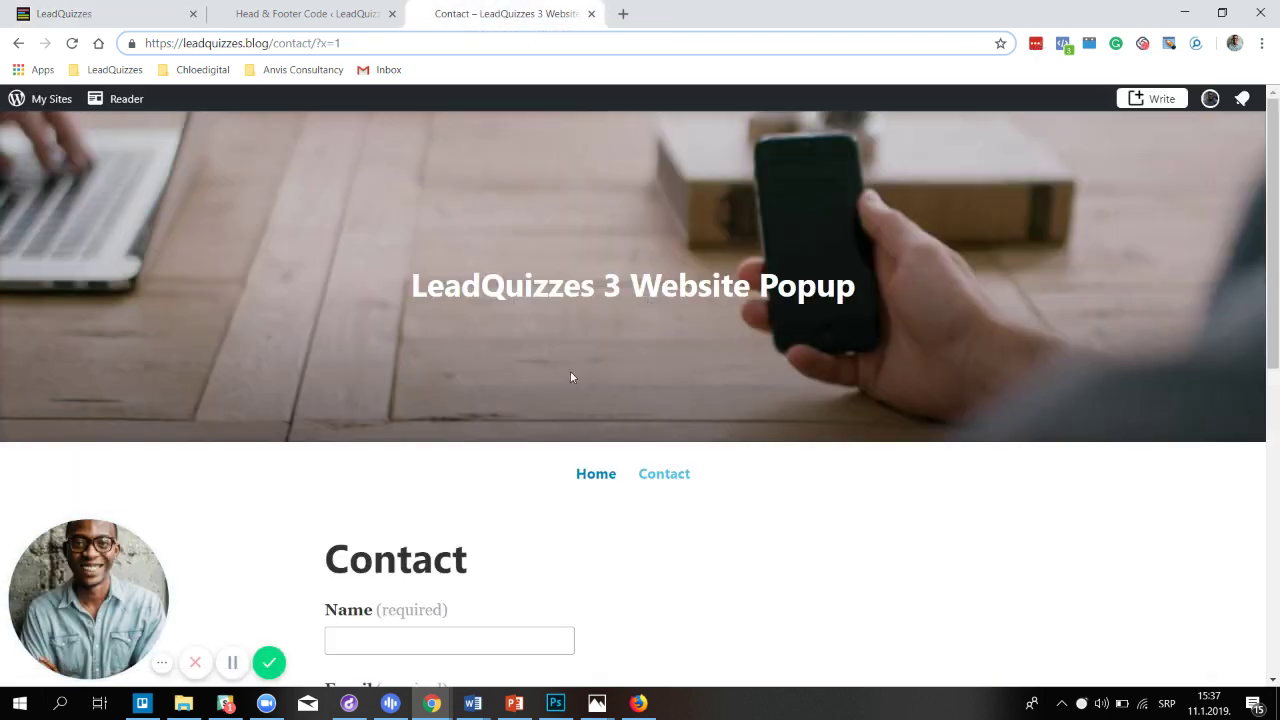
left_click(678, 478)
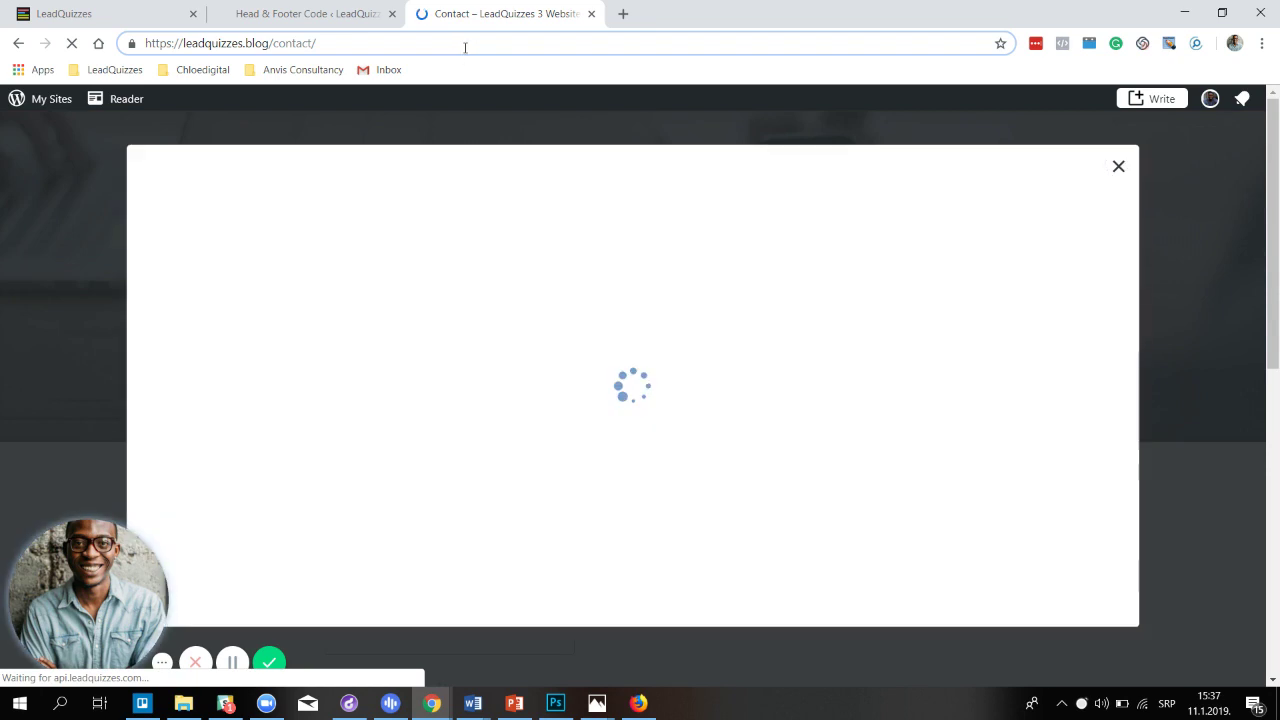
left_click(460, 48)
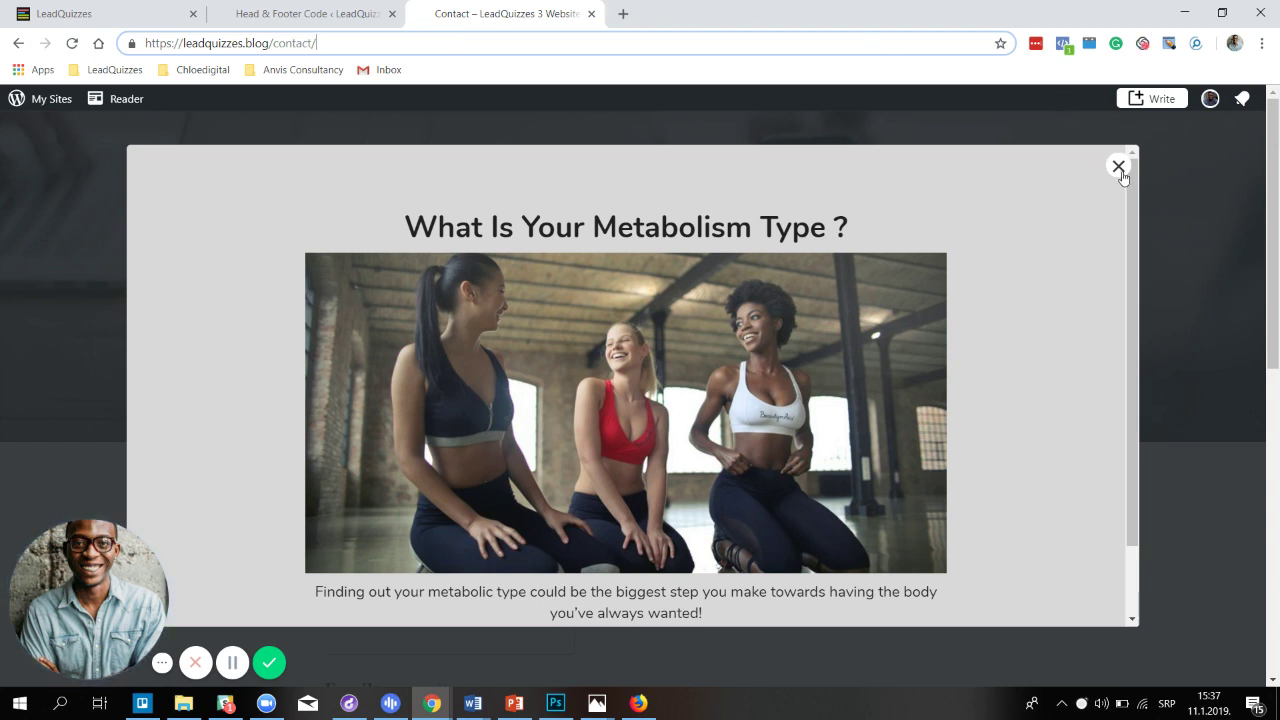
left_click(1118, 167)
- Load the Contact page with ?x=1 appended to its URL to check the exact match rule
left_click(486, 43)
left_click(489, 46)
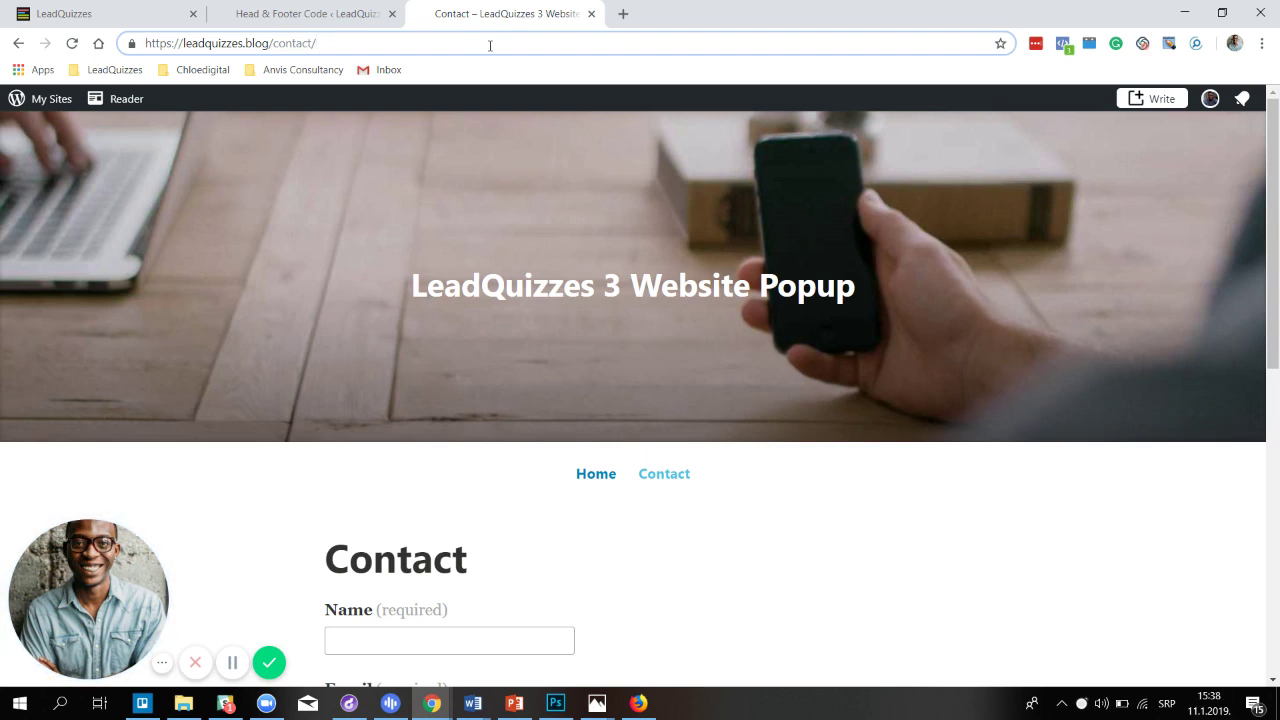
type("?x=1")
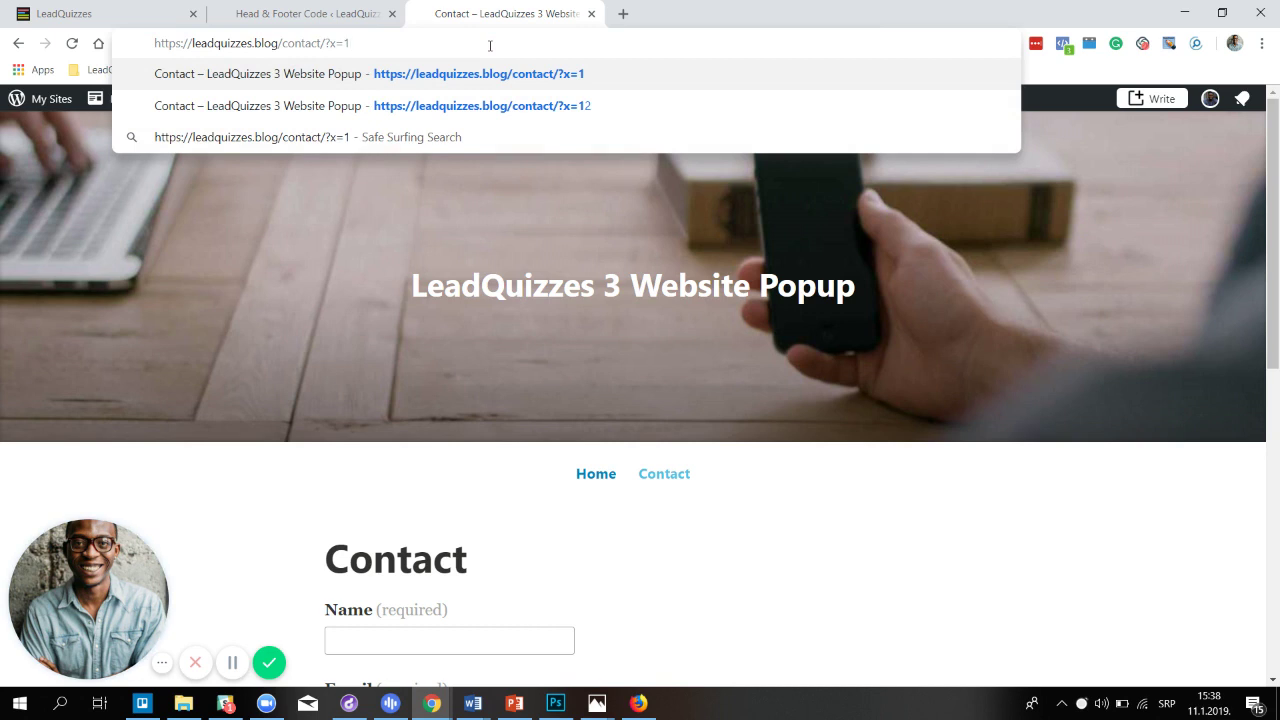
key("Return")
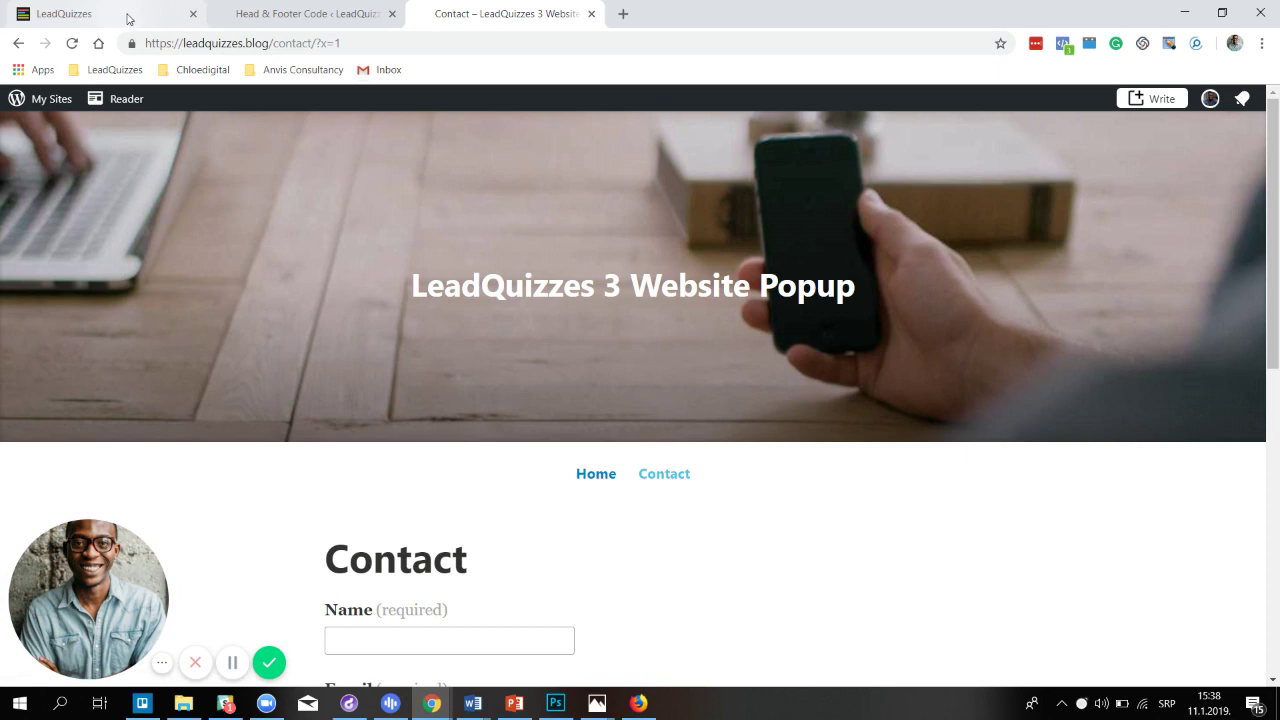
- Return to the LeadQuizzes Targeting Options and change the show rule's match type to Starts With
left_click(127, 19)
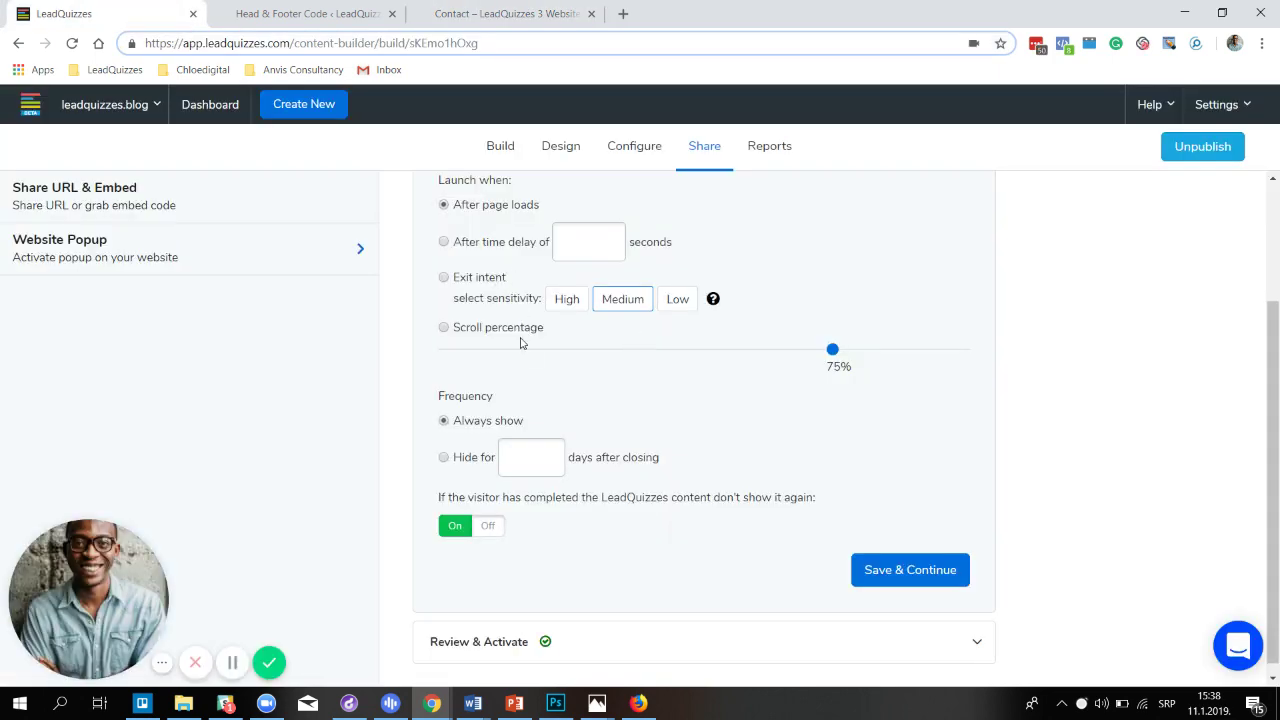
scroll(520, 343, "up", 3)
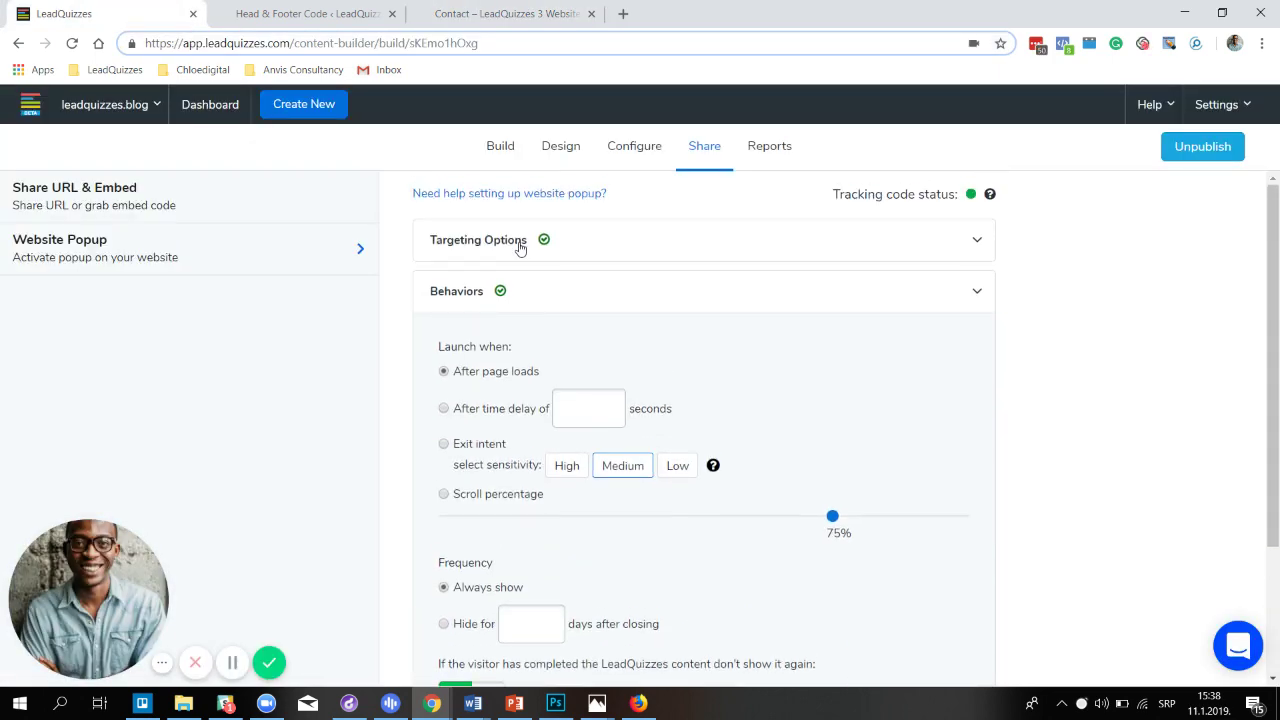
left_click(519, 248)
scroll(526, 366, "down", 3)
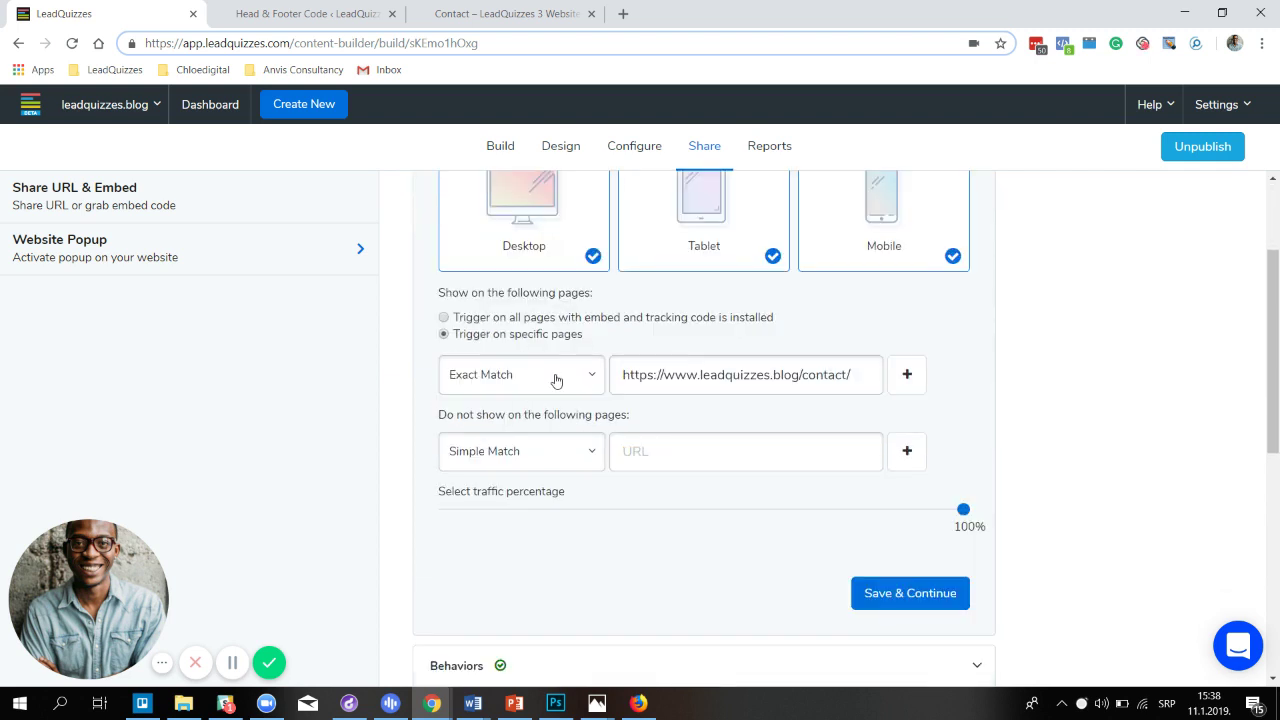
left_click(557, 381)
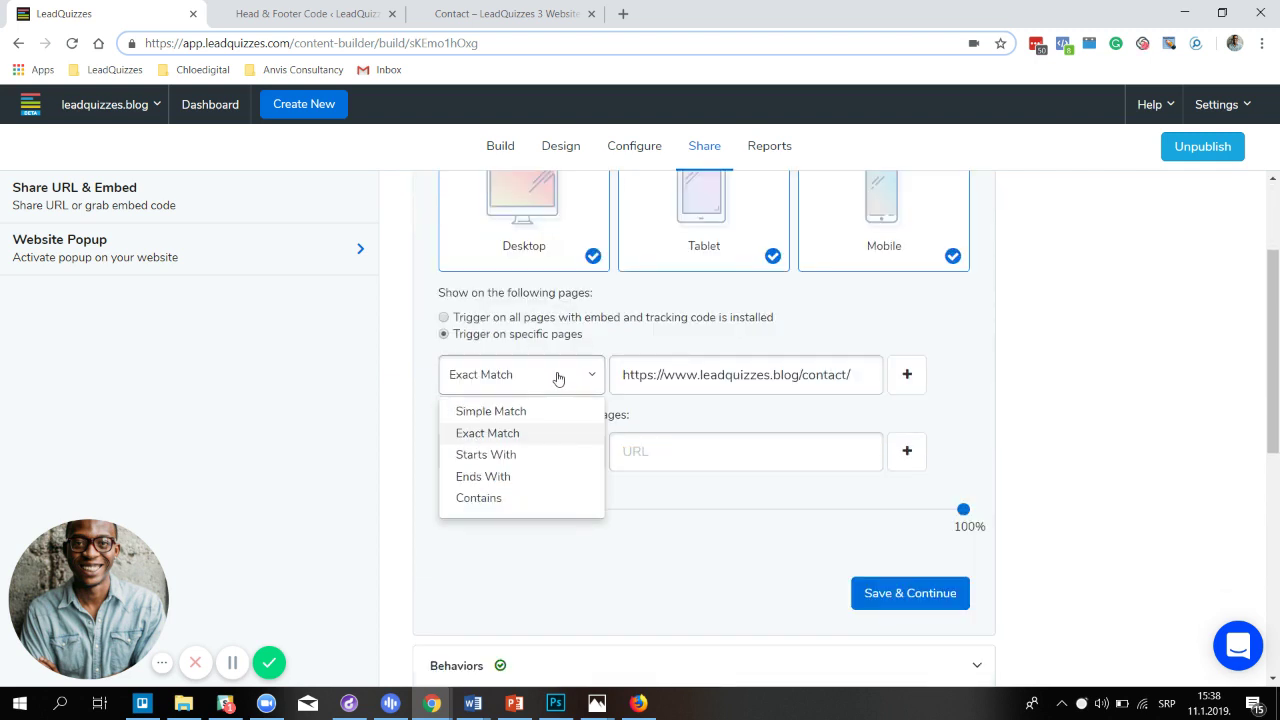
left_click(490, 456)
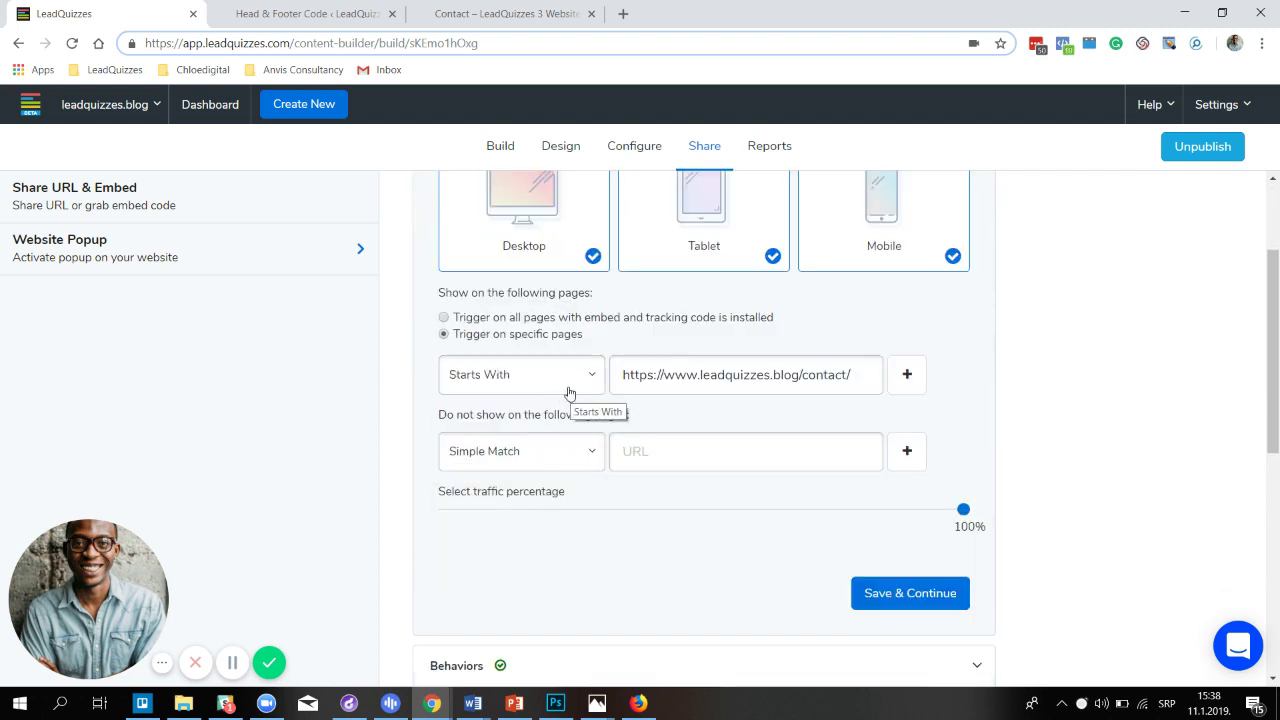
left_click(856, 384)
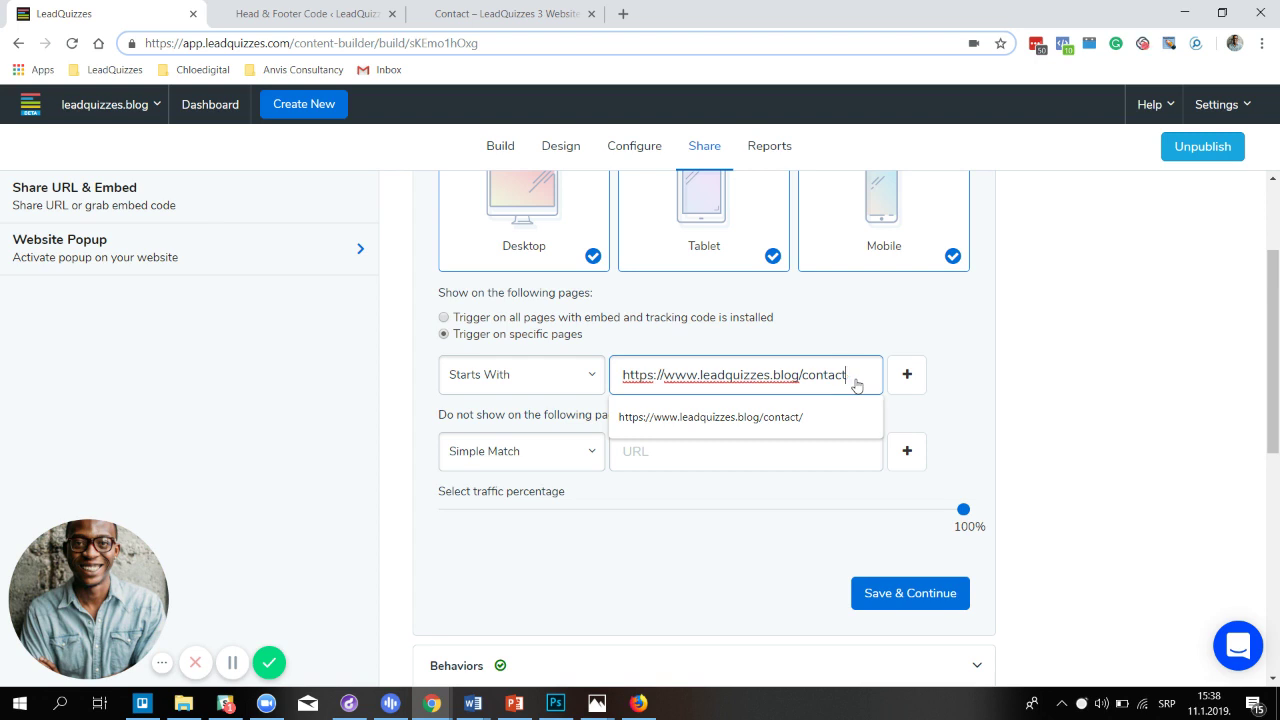
key("BackSpace")
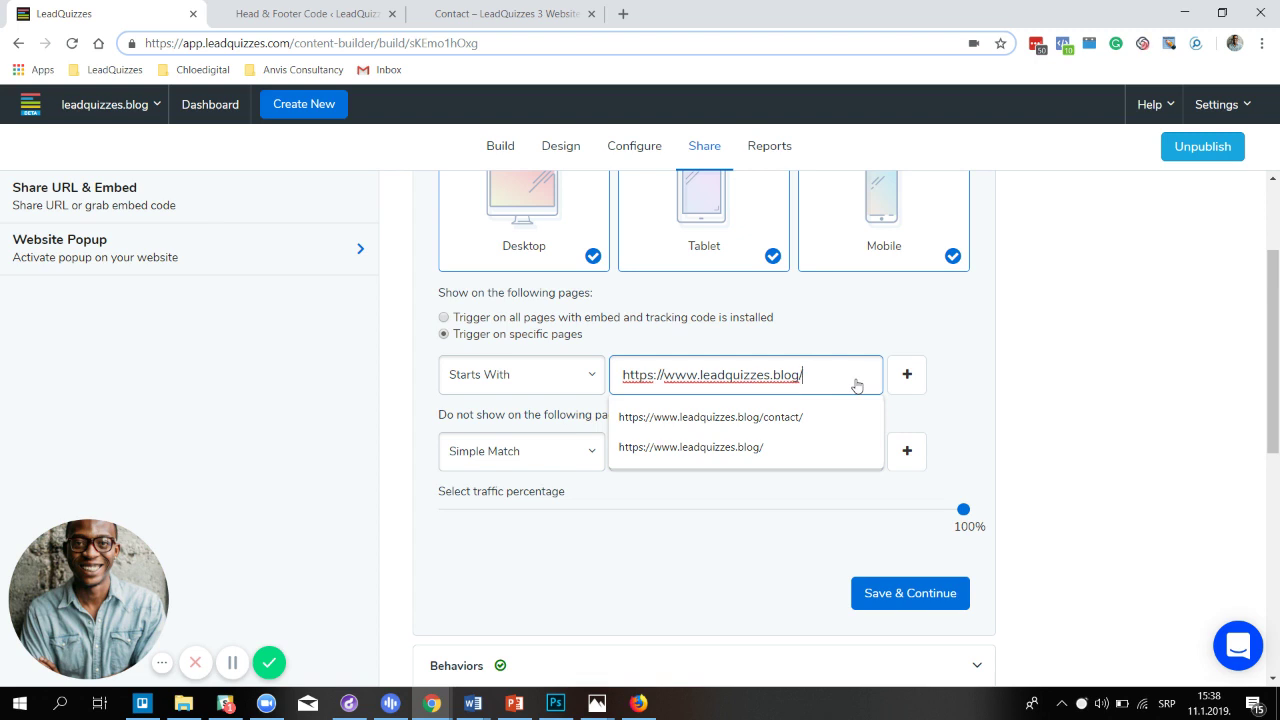
type("2018")
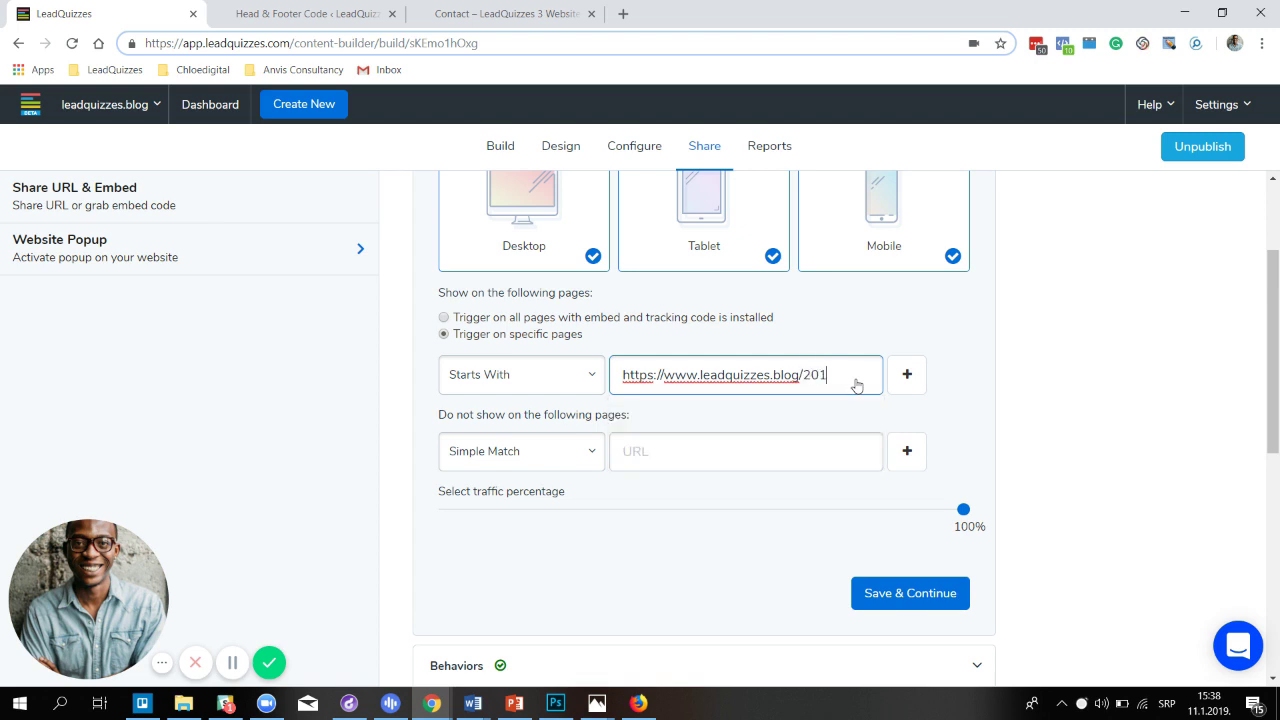
left_click(912, 596)
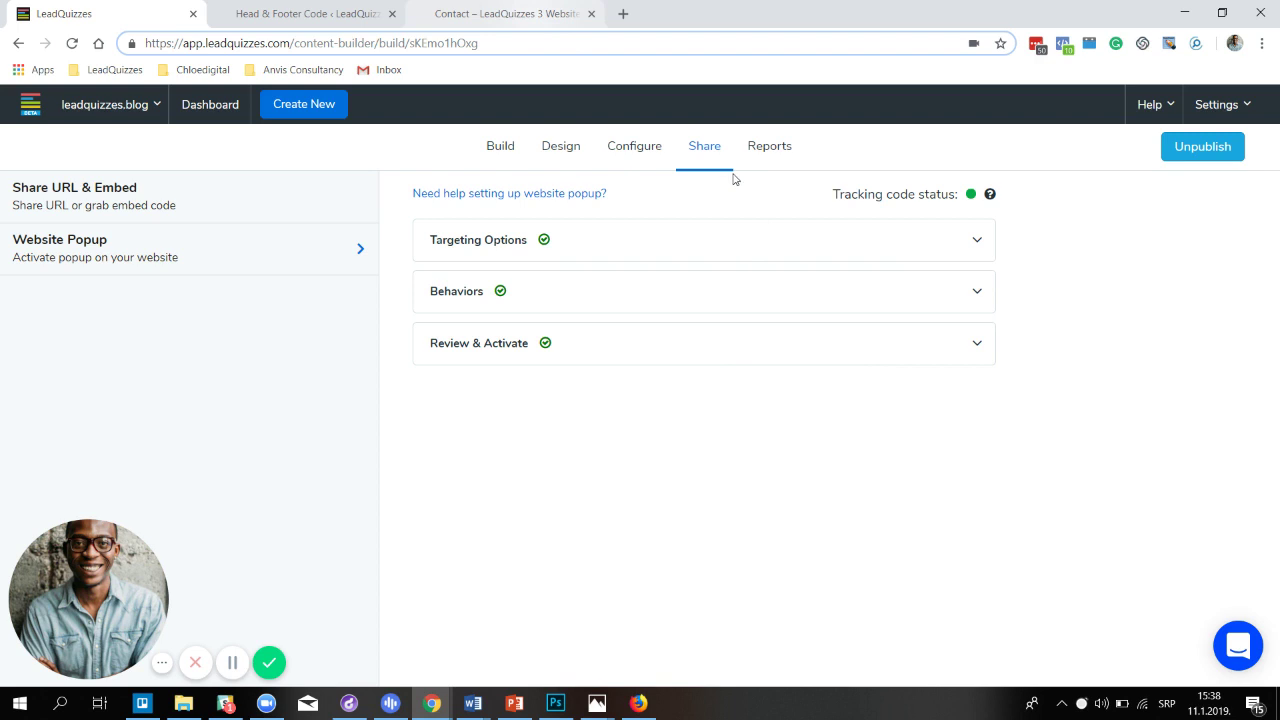
- On the live site, open the LeadQuizzes Embed post from the home page to test the Starts With rule, and close the popup
key("ctrl+3")
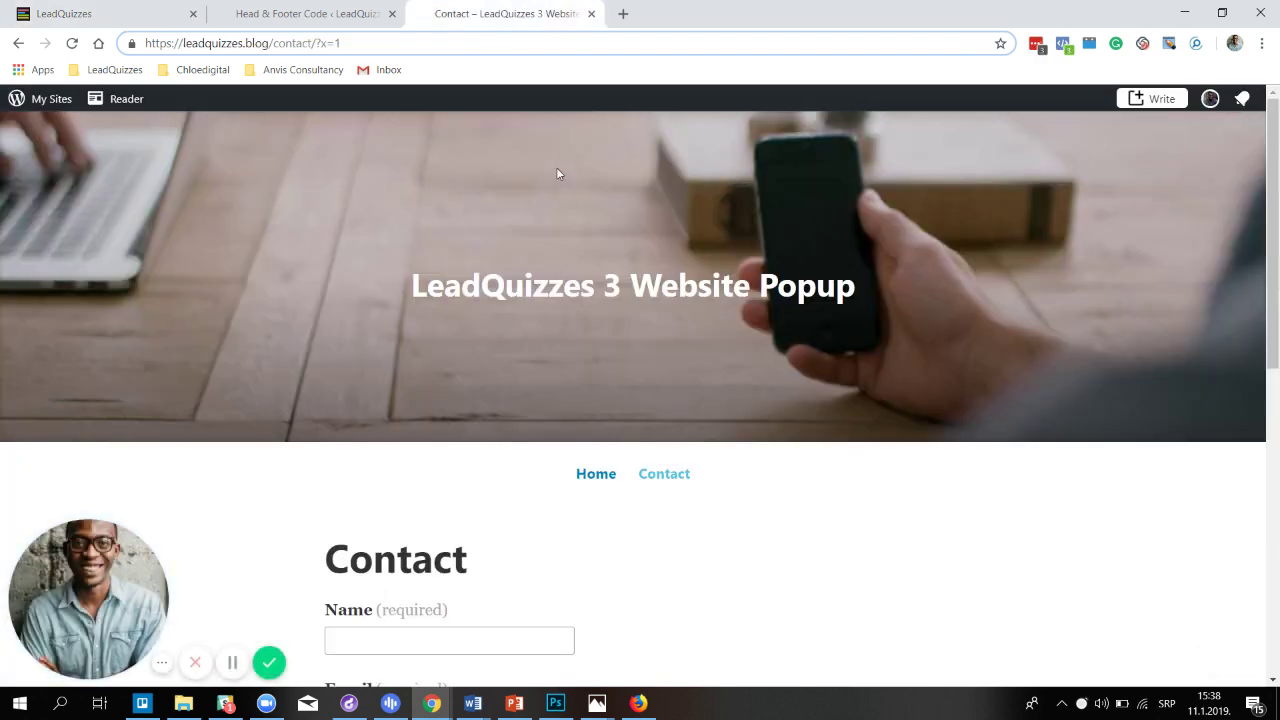
left_click(606, 477)
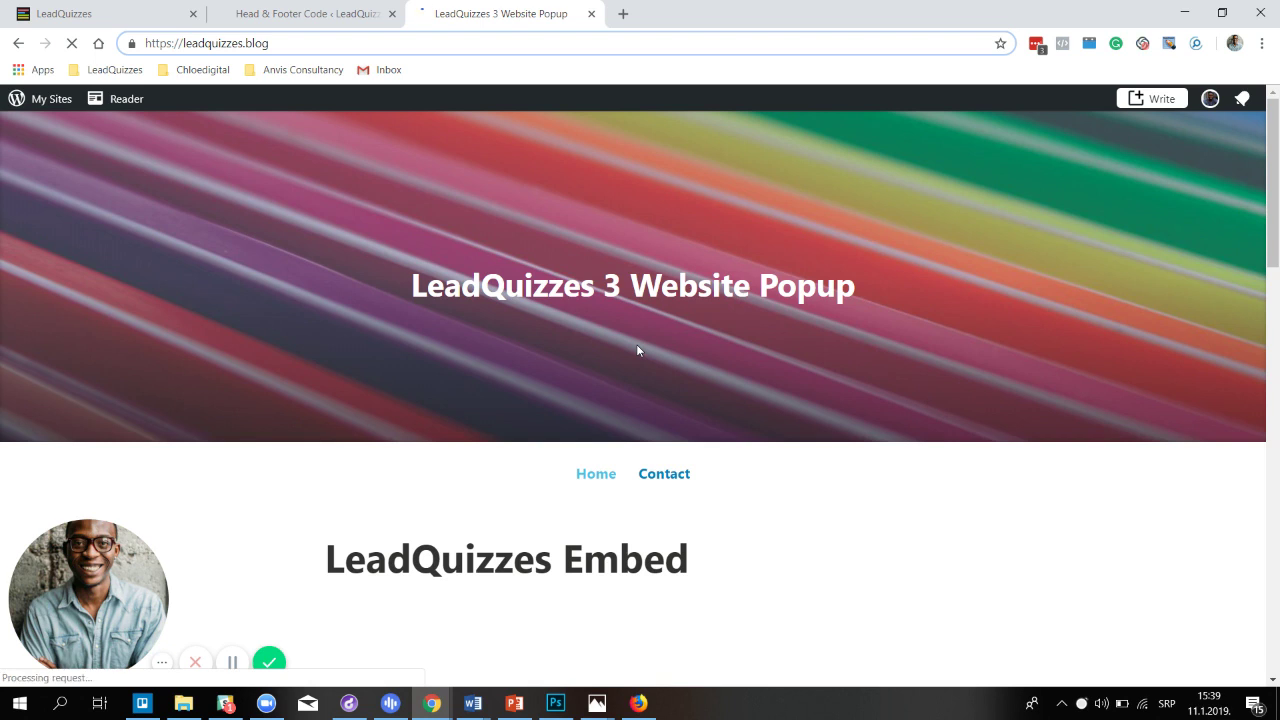
scroll(575, 335, "down", 5)
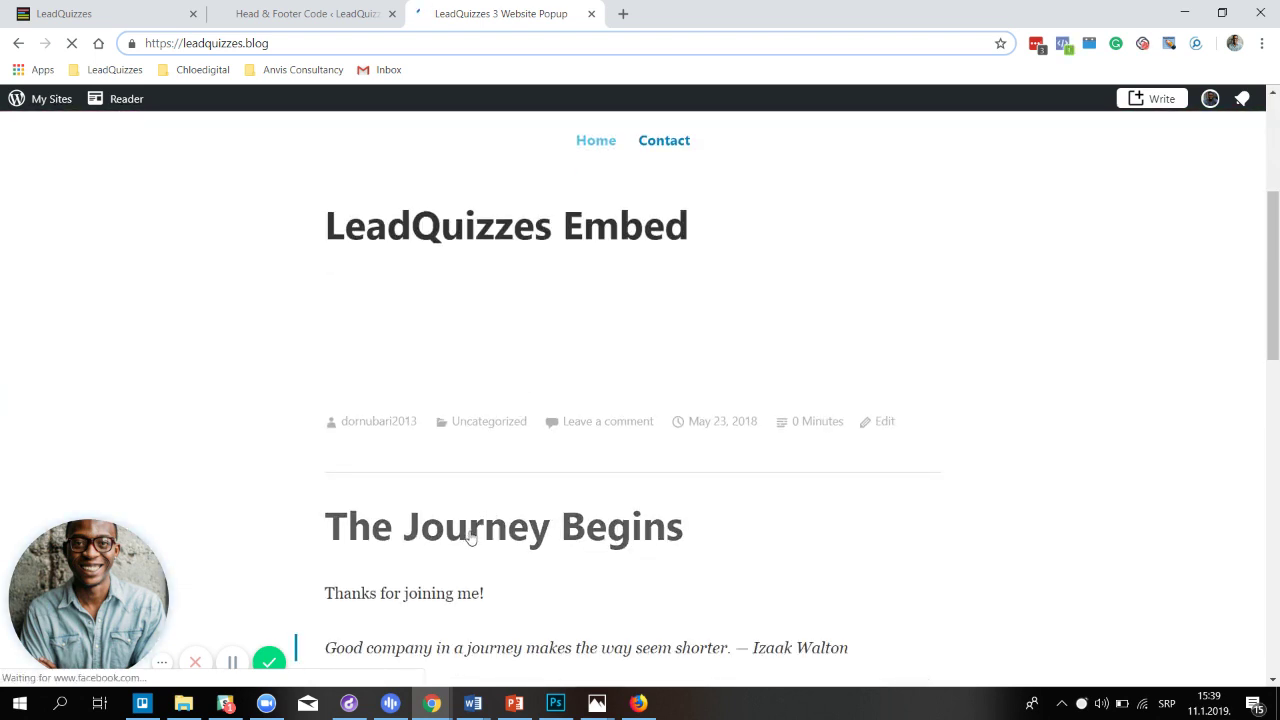
scroll(557, 236, "up", 1)
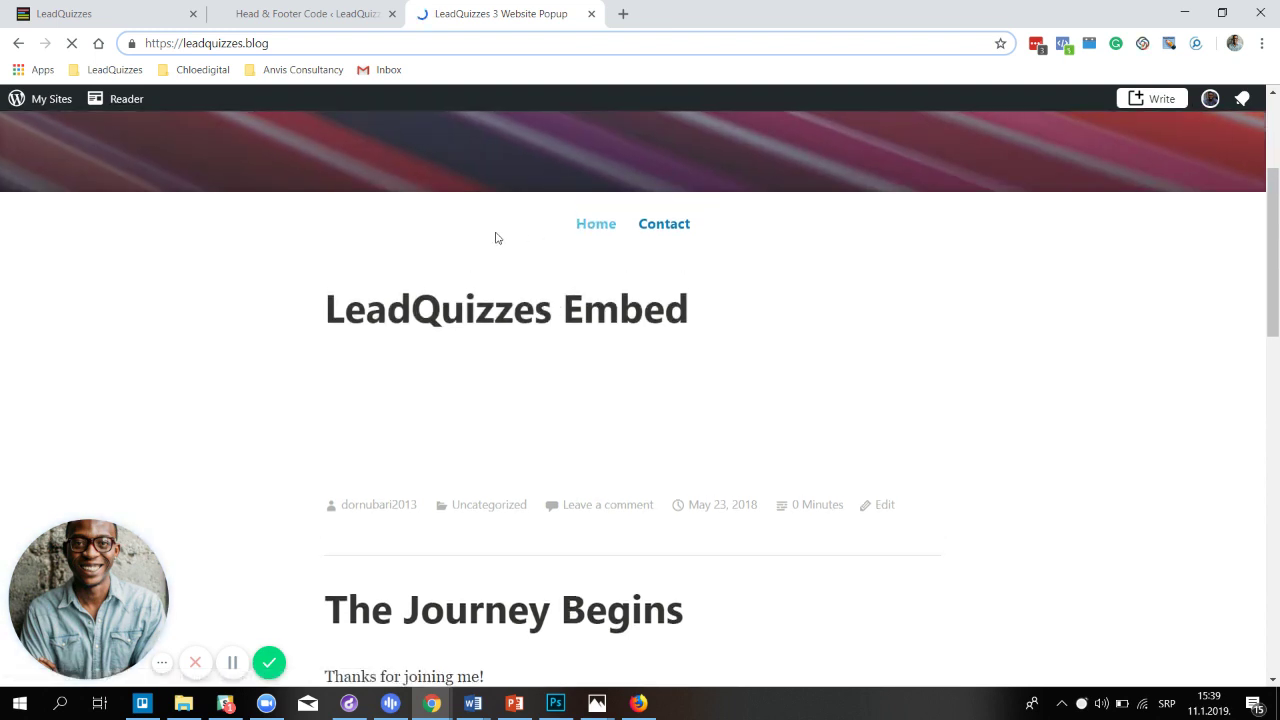
left_click(467, 316)
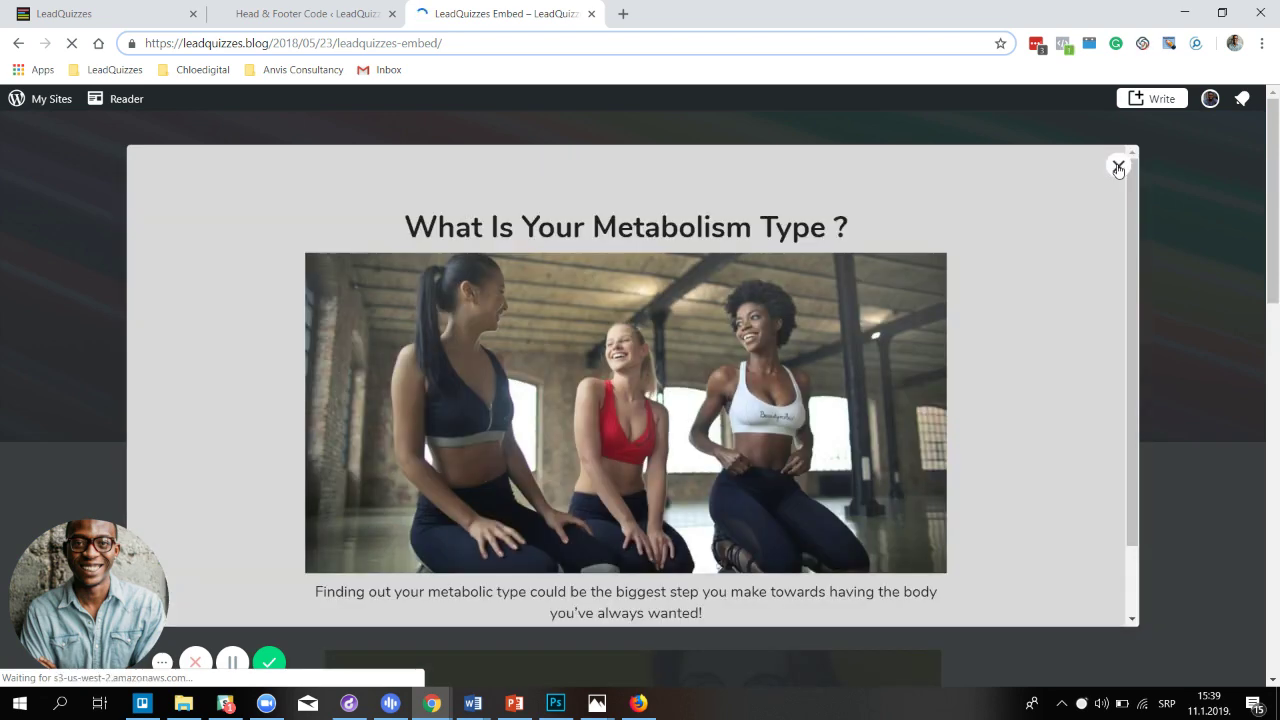
left_click(1118, 167)
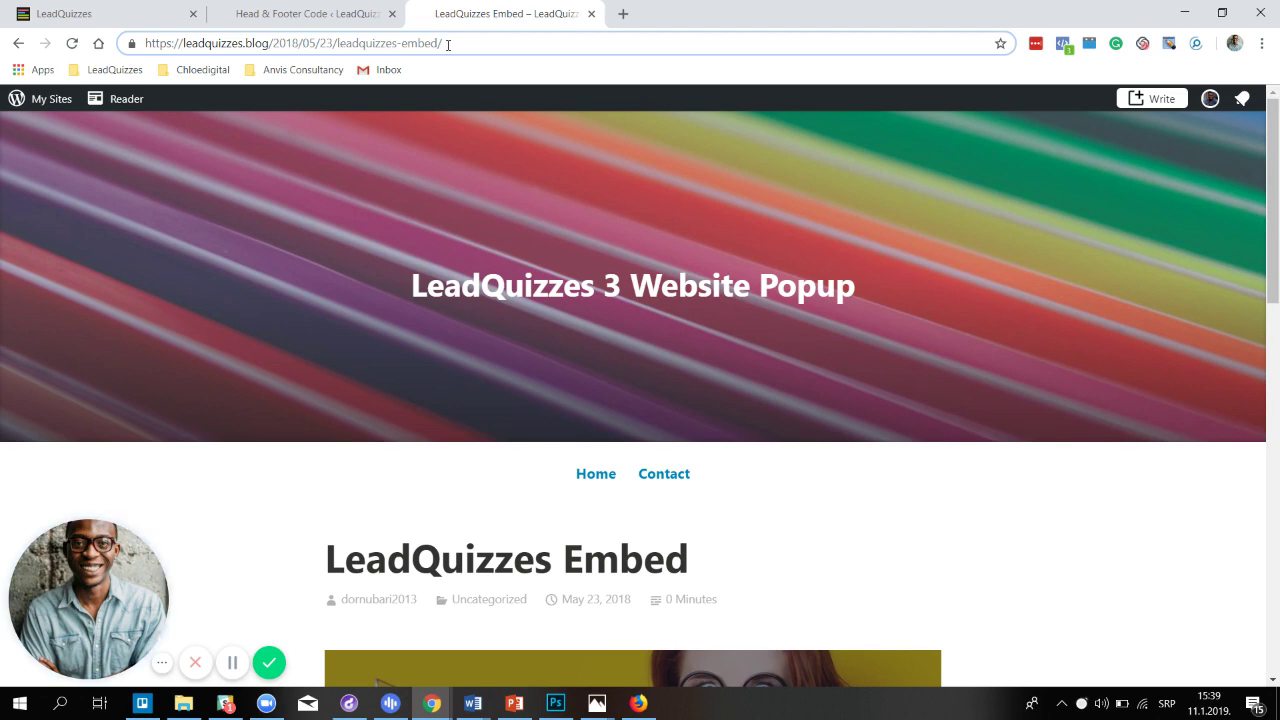
- Go back to the site's home page, open The Journey Begins post to test the Starts With rule again, and close the popup
scroll(500, 200, "down", 4)
scroll(450, 175, "up", 1)
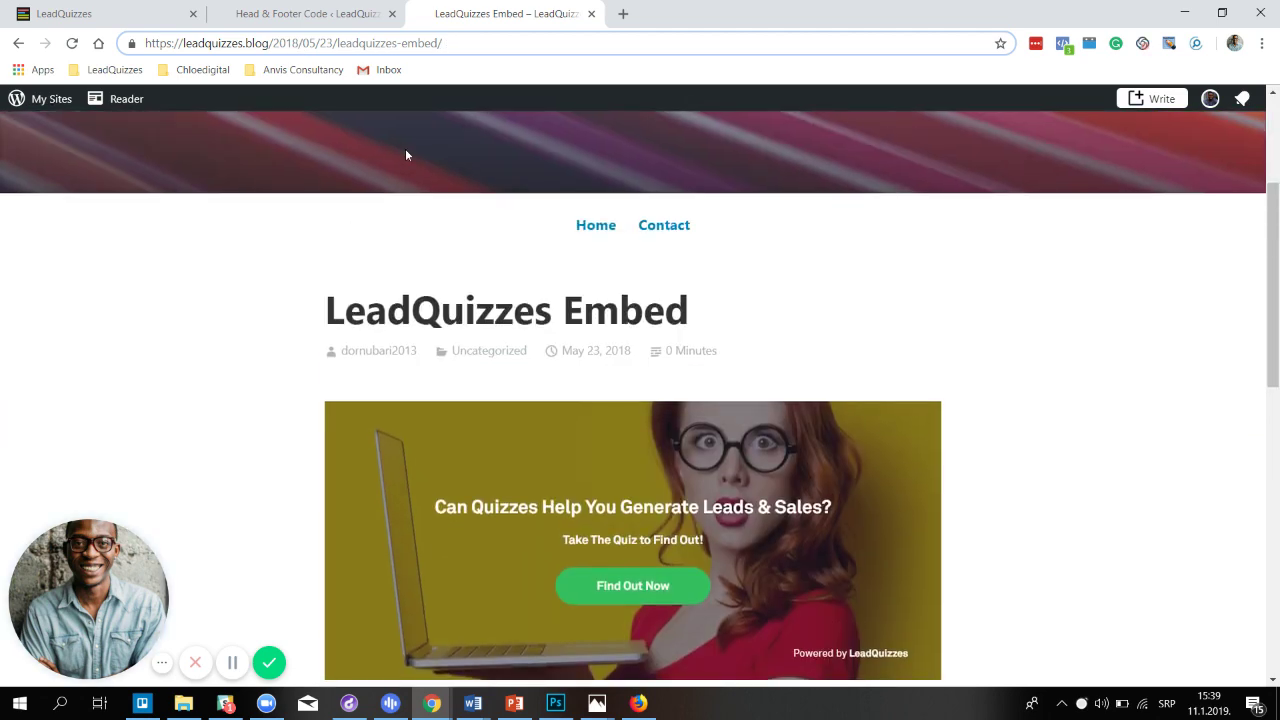
scroll(405, 155, "up", 3)
left_click(595, 474)
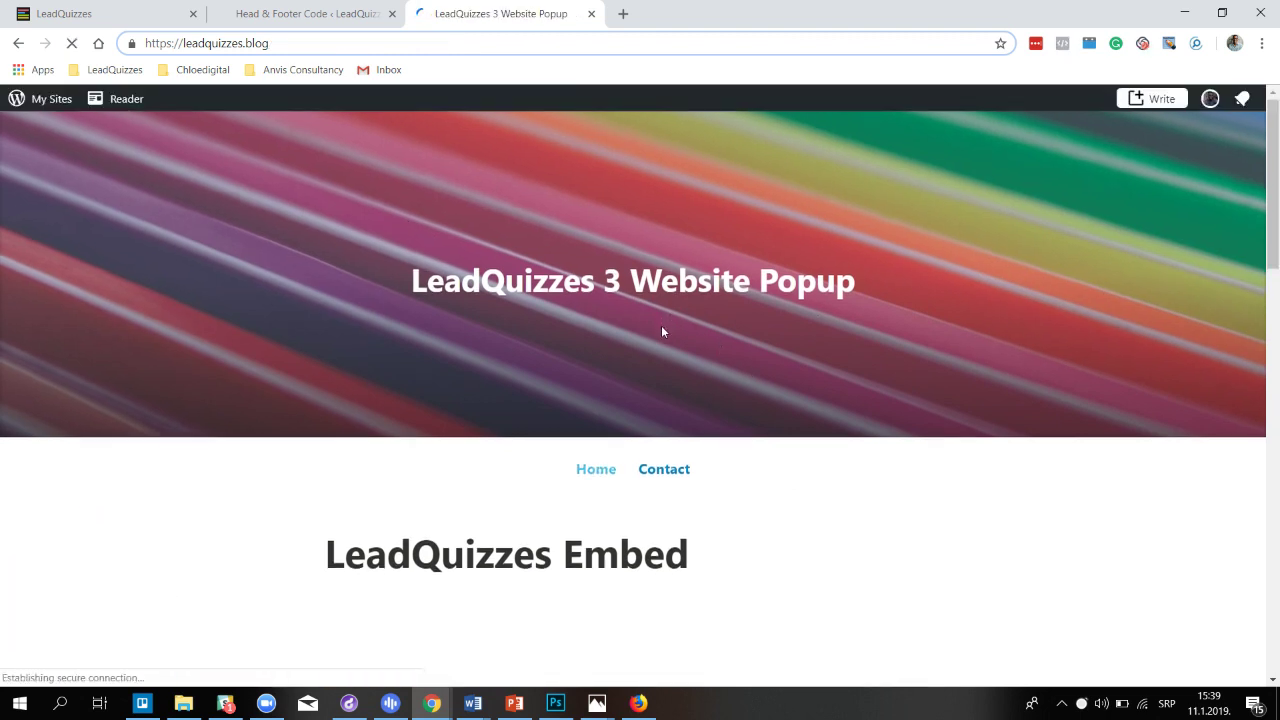
scroll(661, 332, "down", 3)
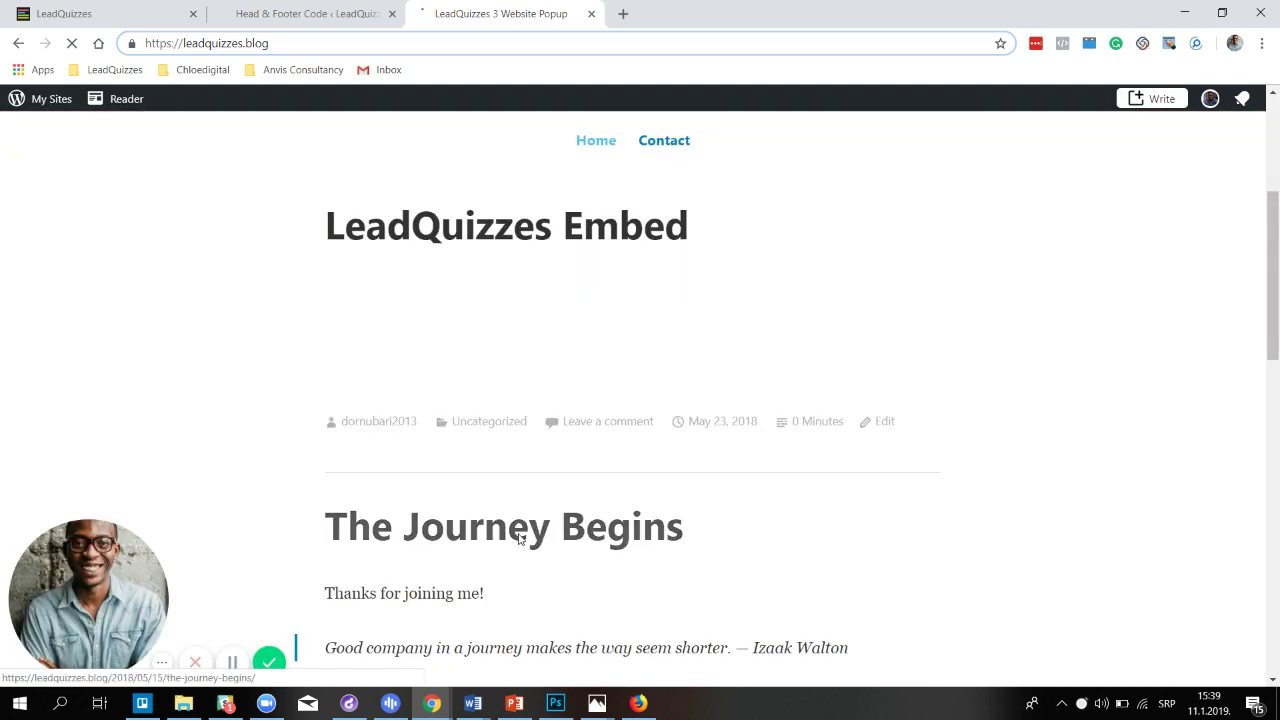
left_click(519, 532)
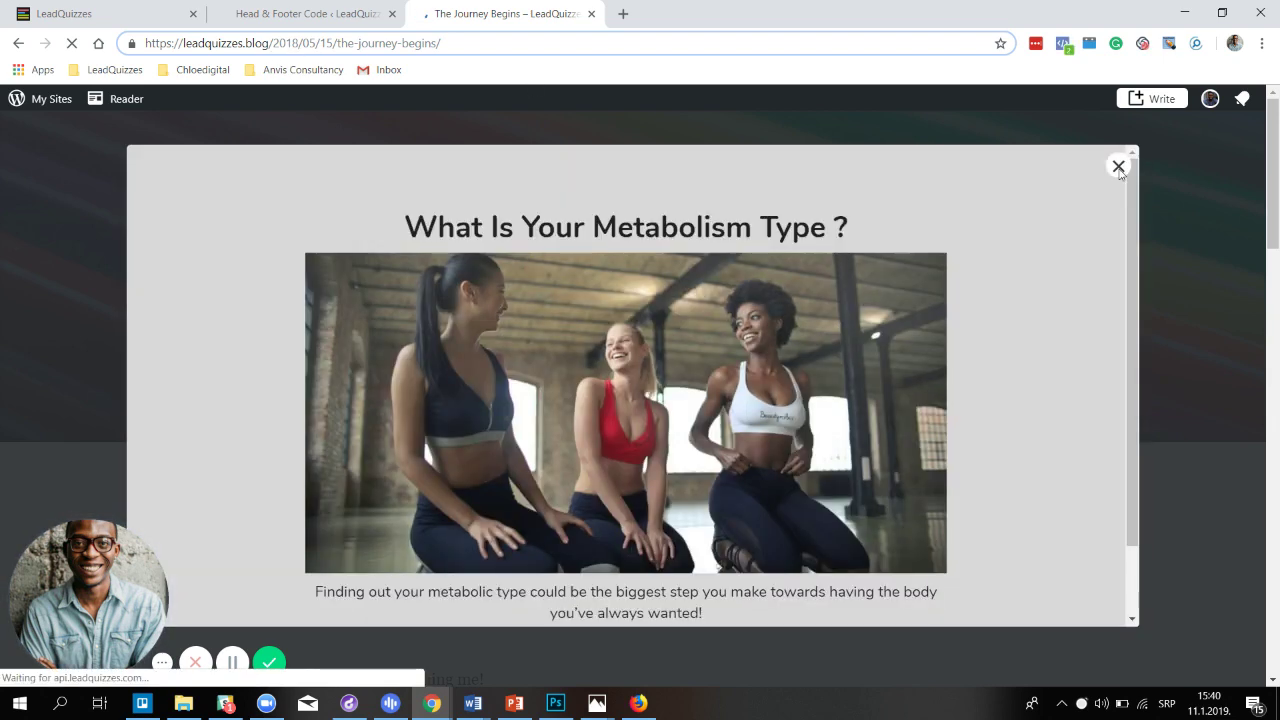
left_click(1119, 167)
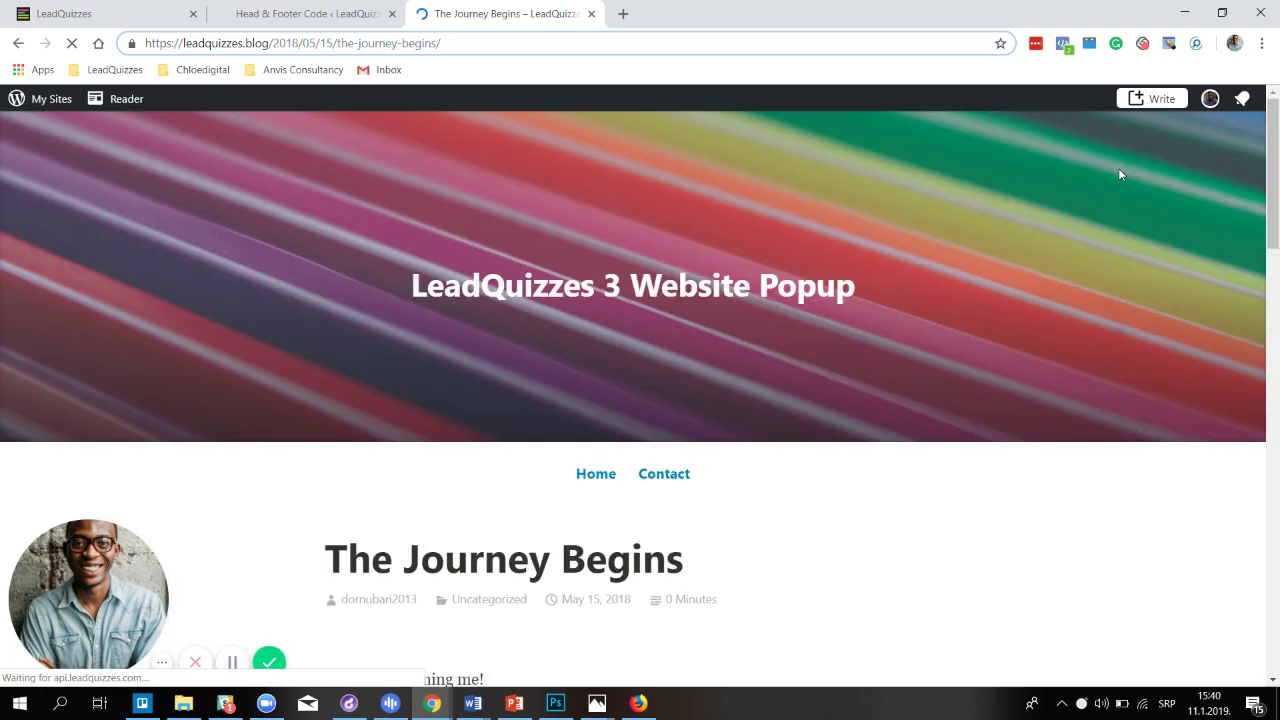
- Open the live site's Contact page to check the Starts With rule on a URL without 2018
left_click(666, 476)
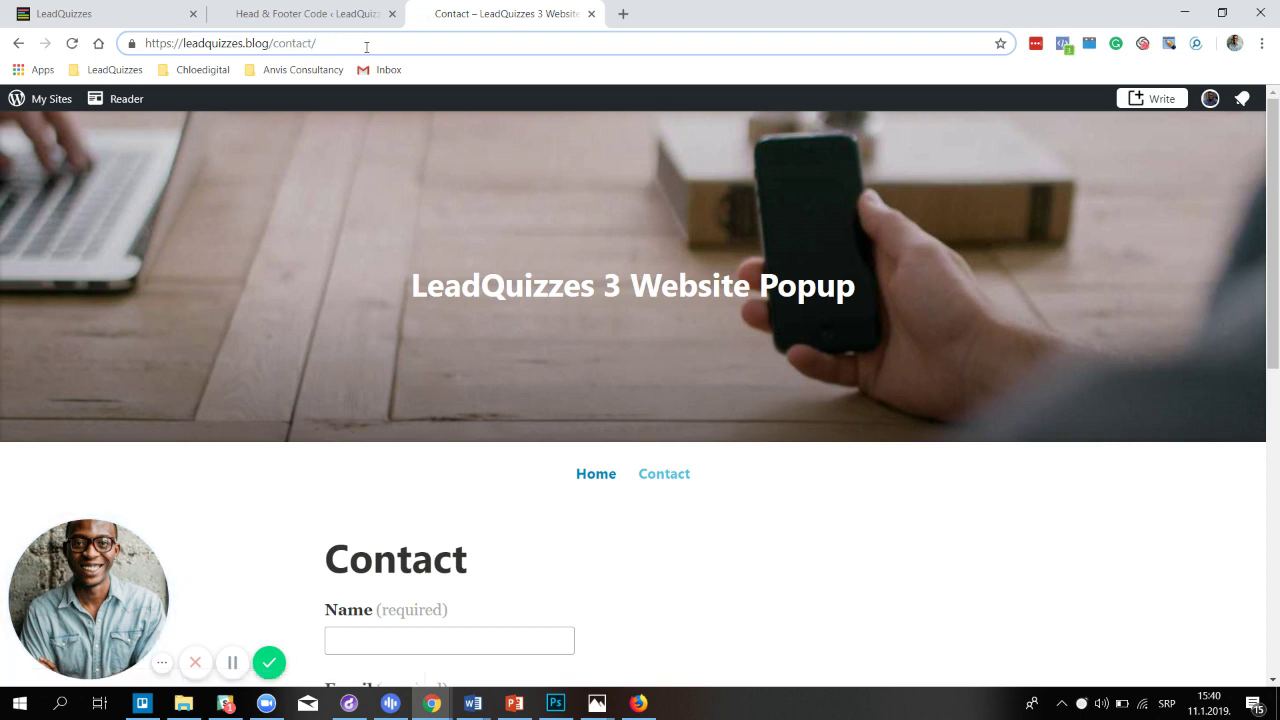
scroll(750, 310, "down", 2)
scroll(746, 317, "up", 2)
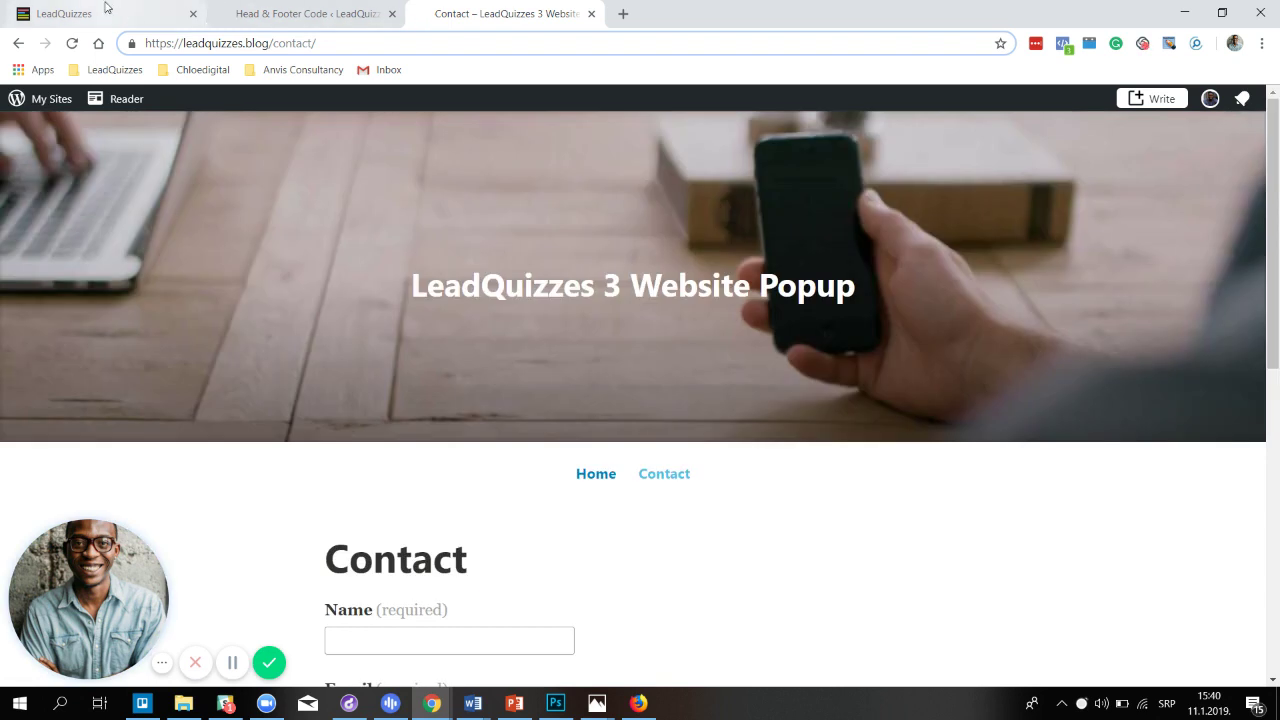
- Return to the LeadQuizzes Targeting Options and change the show rule's match type to Ends With
key("ctrl+Tab")
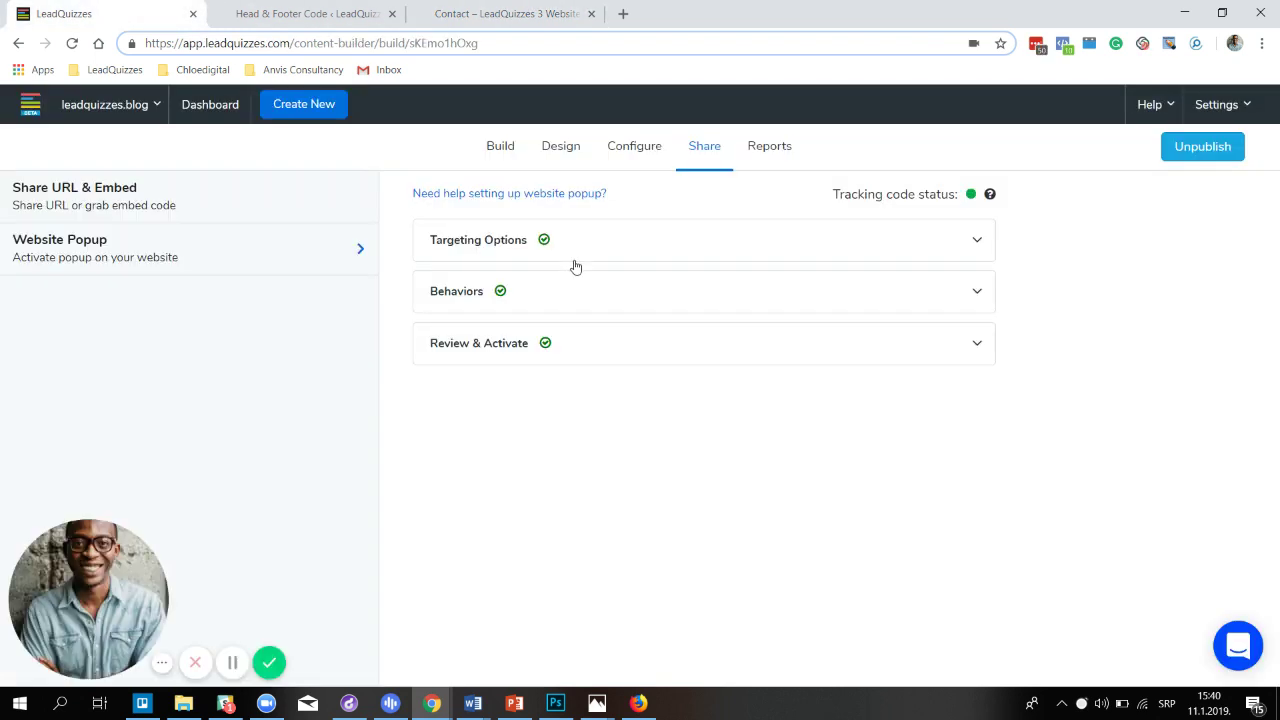
left_click(578, 252)
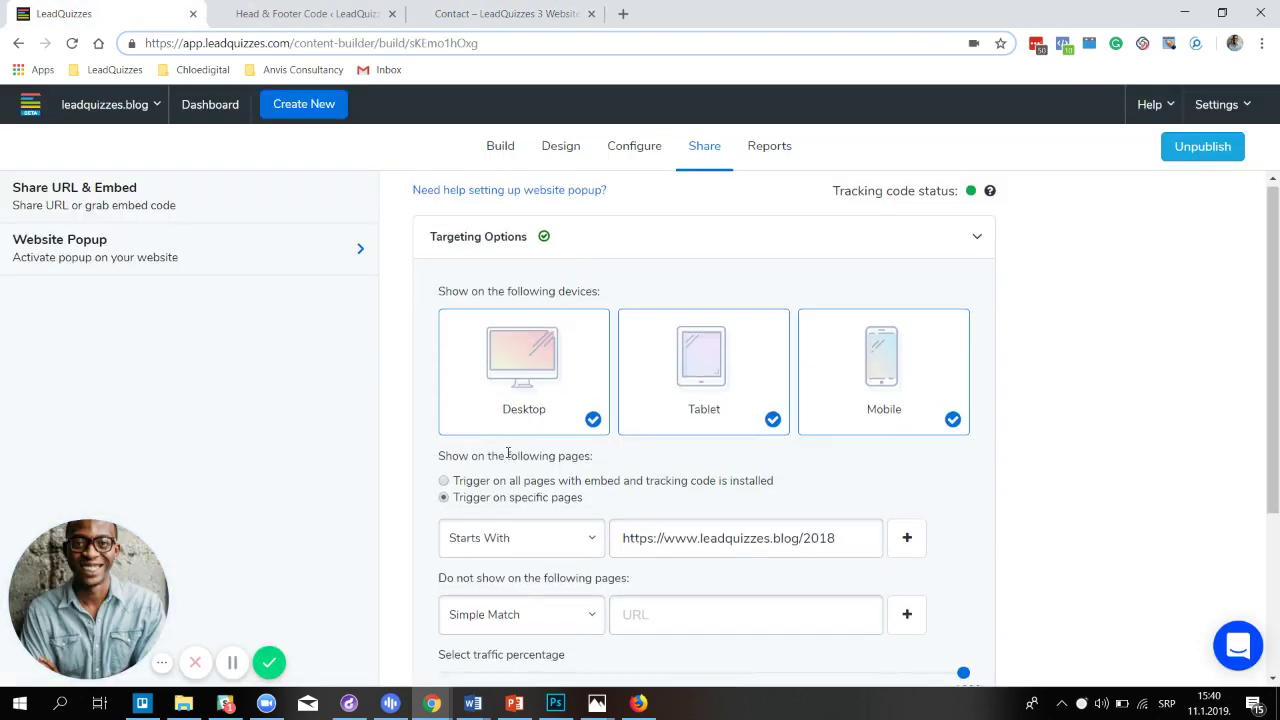
scroll(512, 462, "down", 1)
left_click(520, 467)
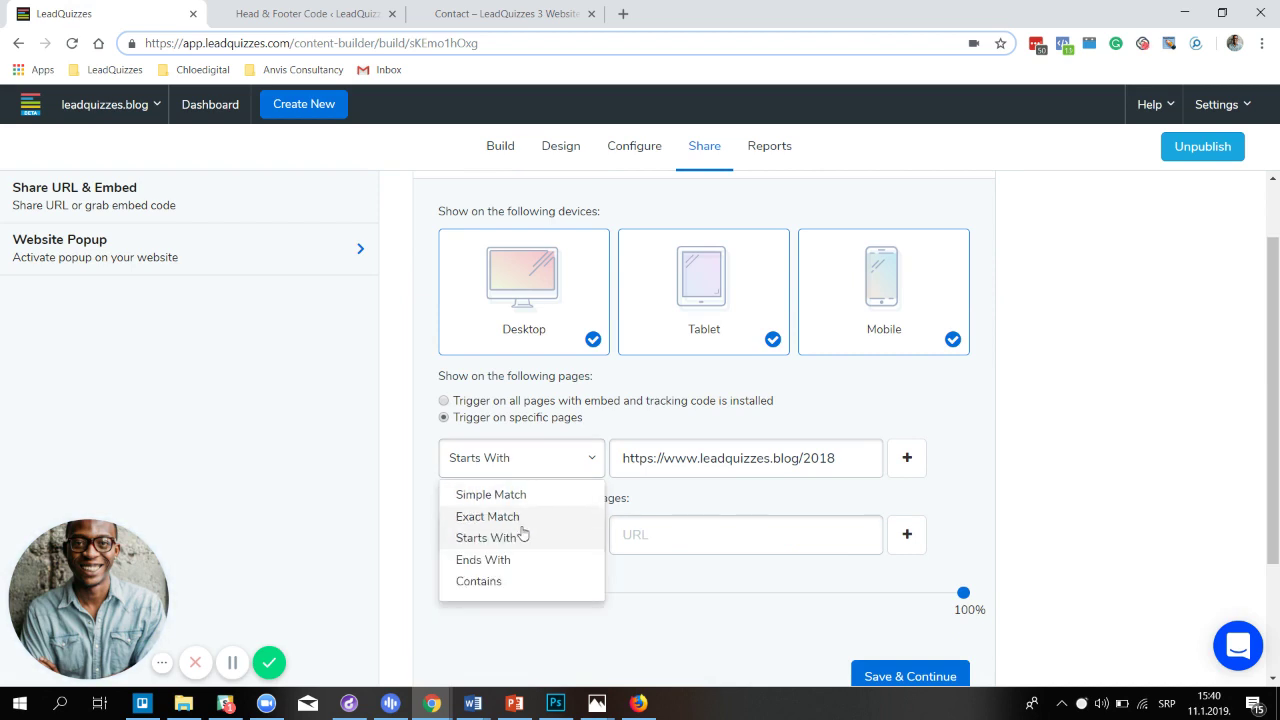
left_click(498, 560)
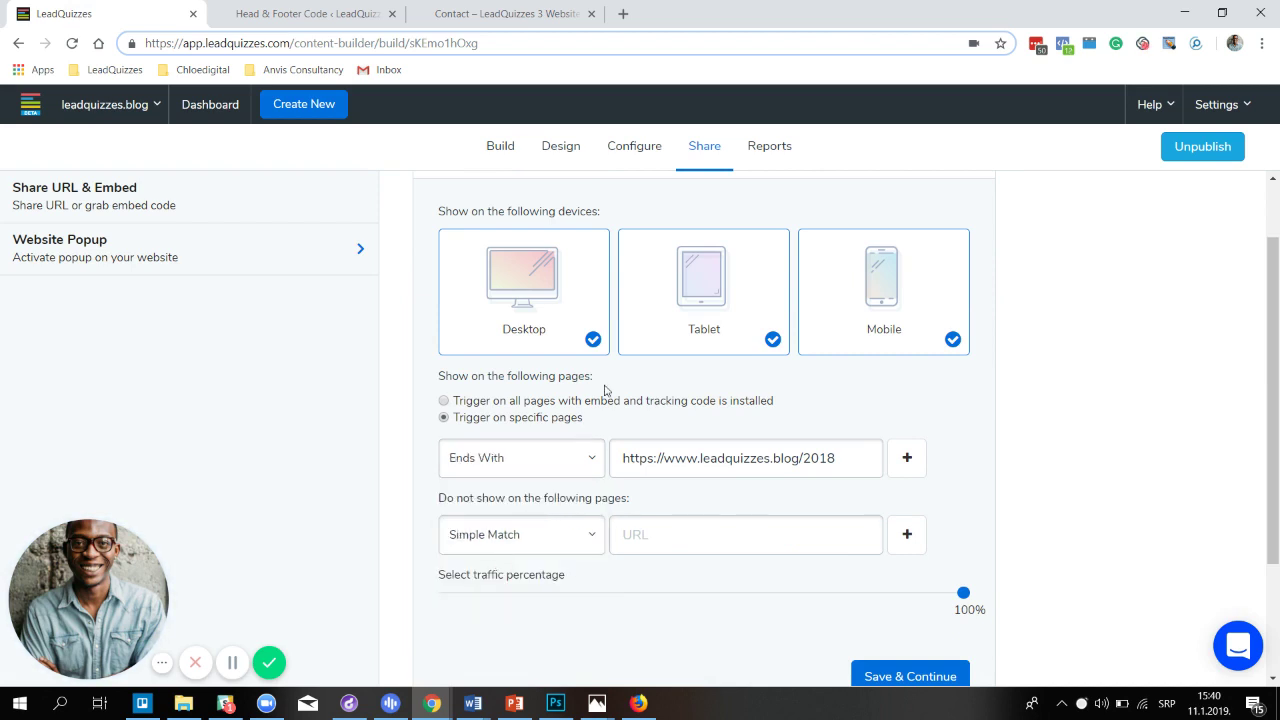
- Replace the show rule's URL with contact/ and save both the targeting options and the behaviors
double_click(845, 460)
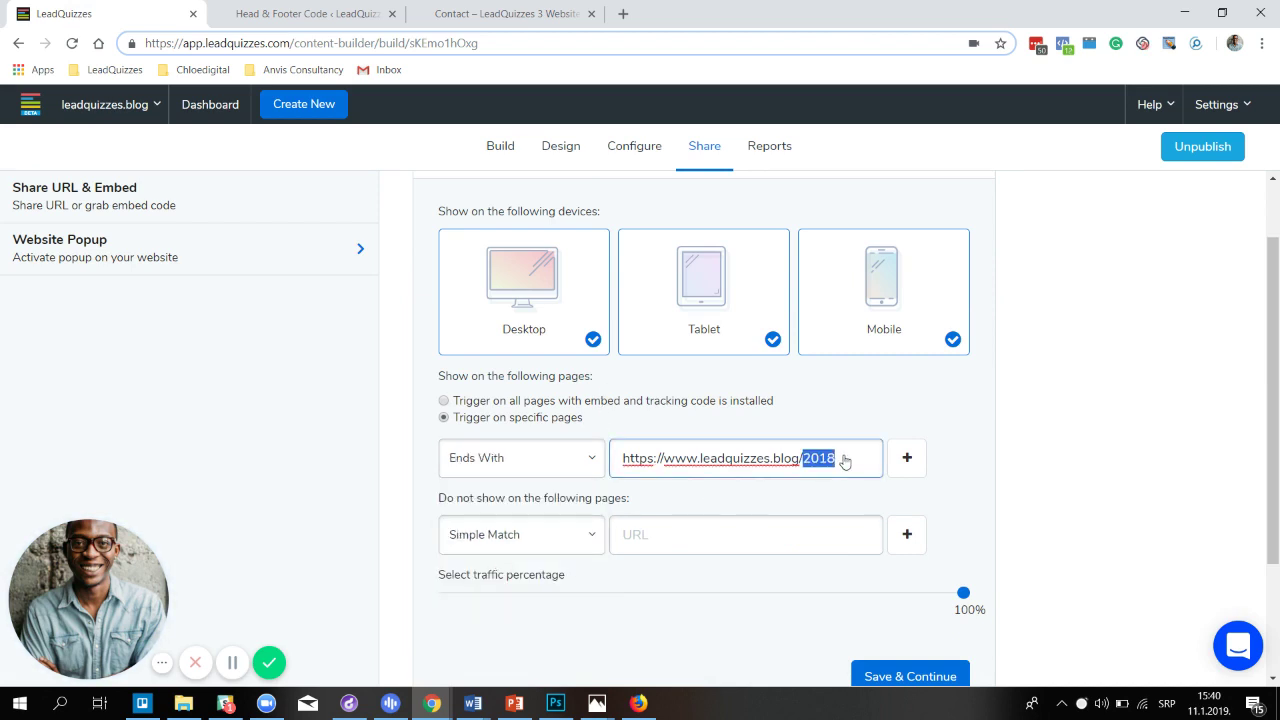
left_click_drag(843, 458, 598, 462)
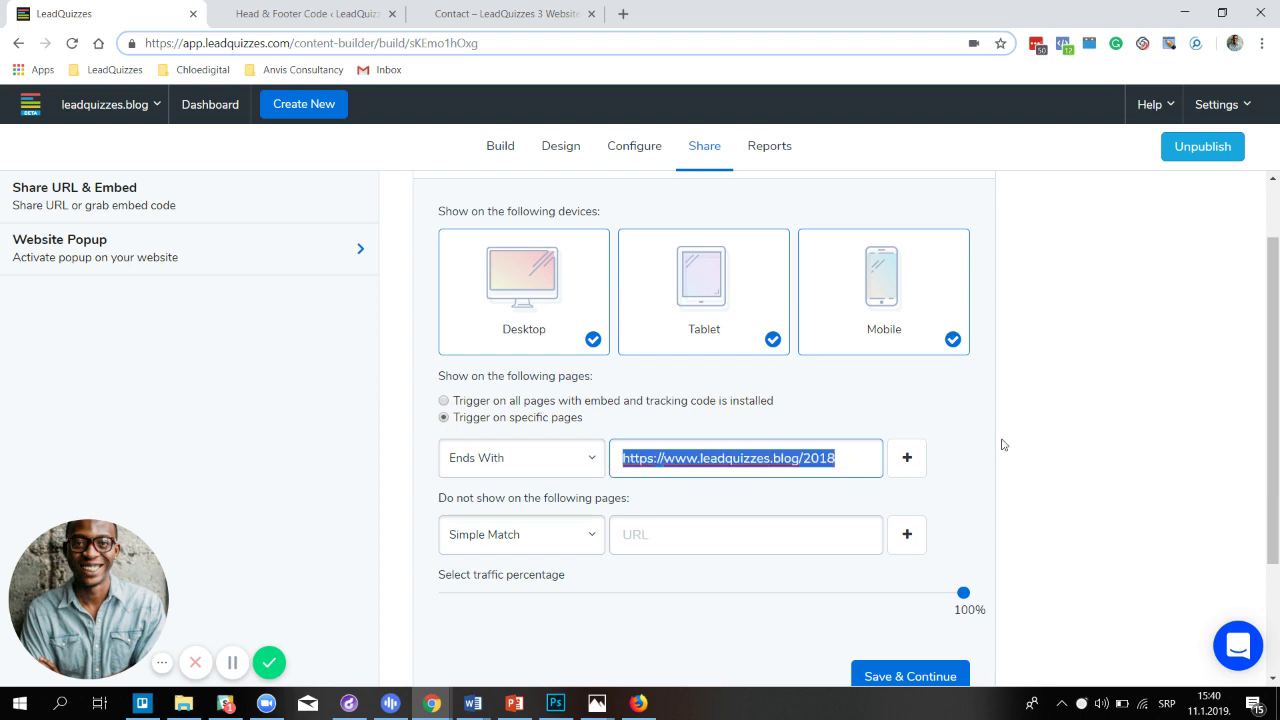
type("contact/")
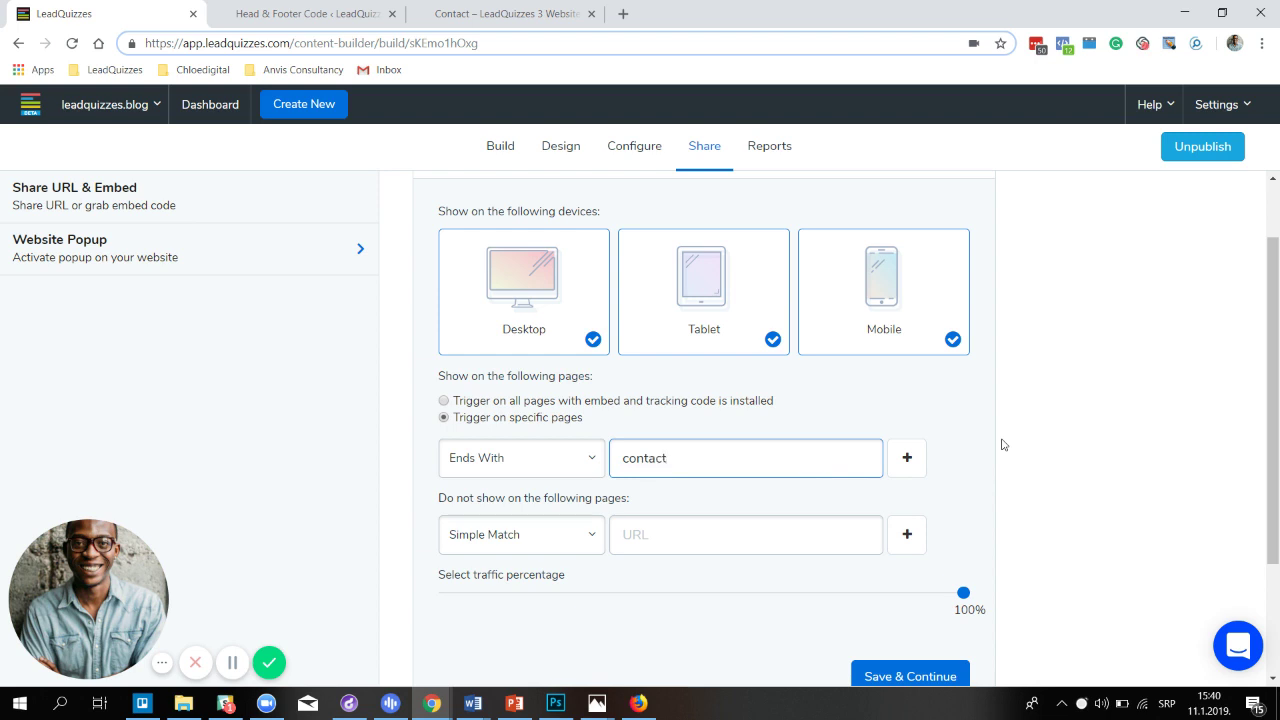
left_click(917, 676)
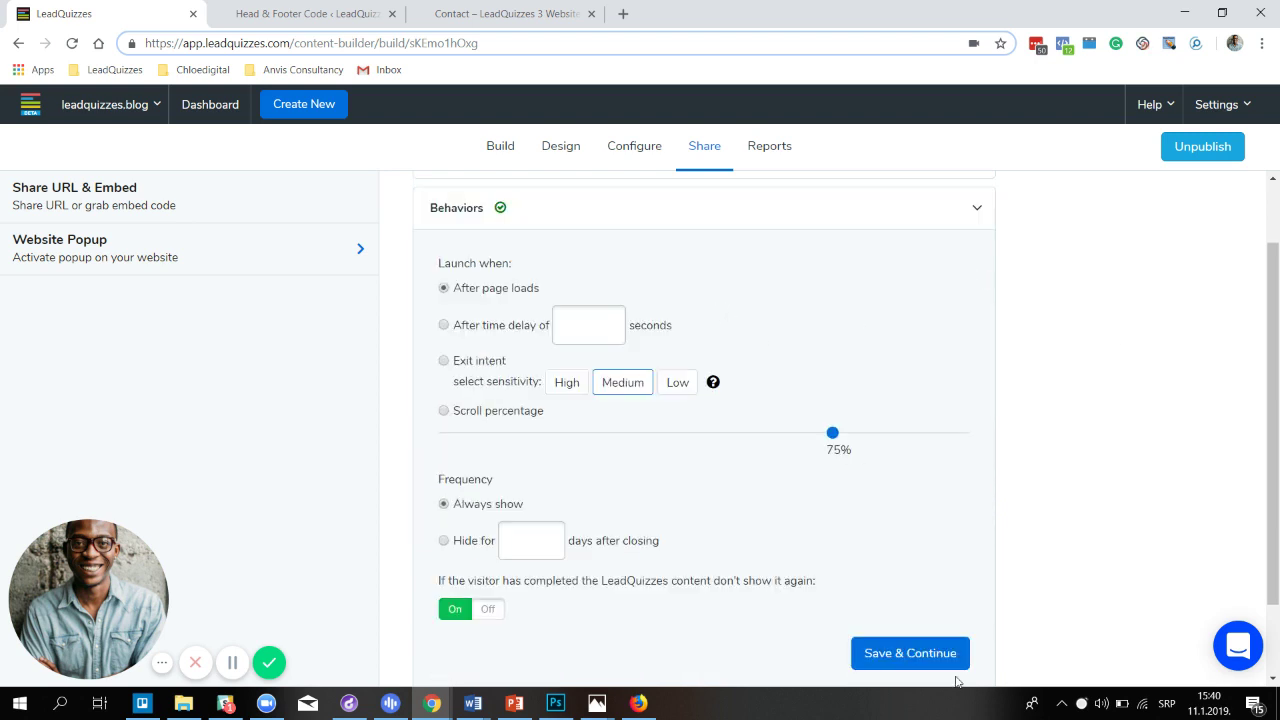
left_click(908, 663)
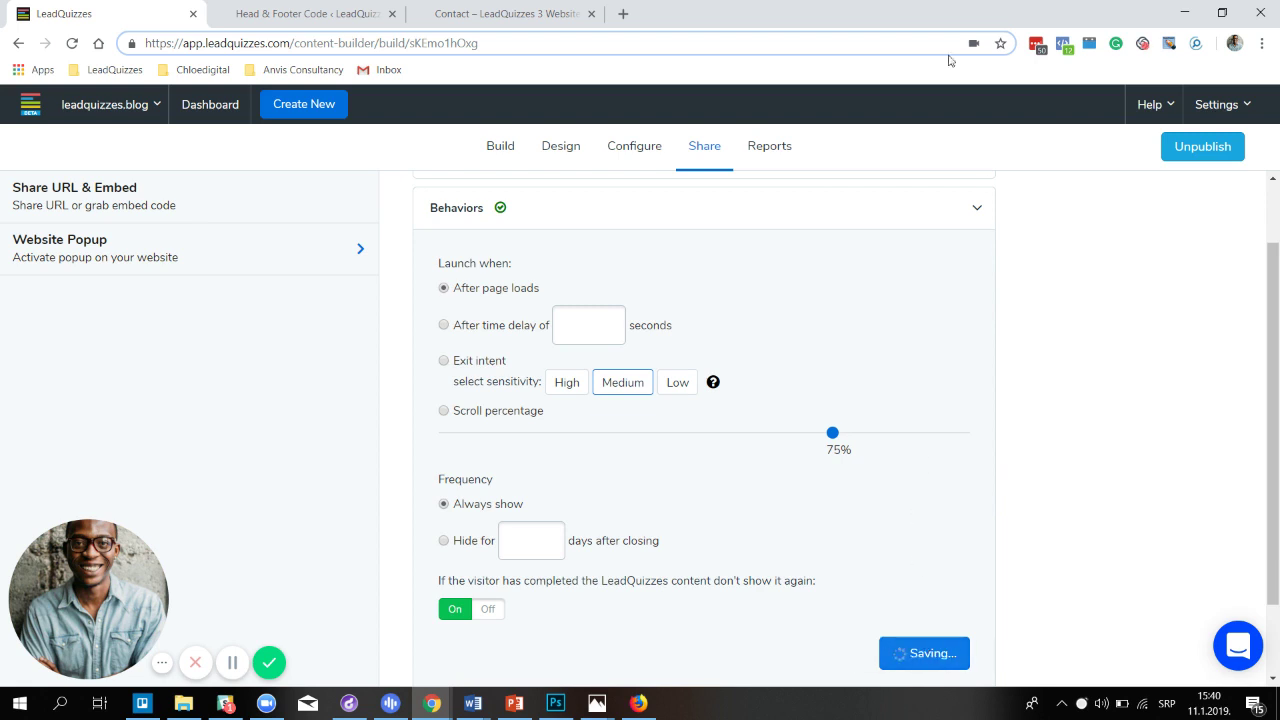
- Load the live site's home page and its Contact page to test the Ends With rule
left_click(502, 20)
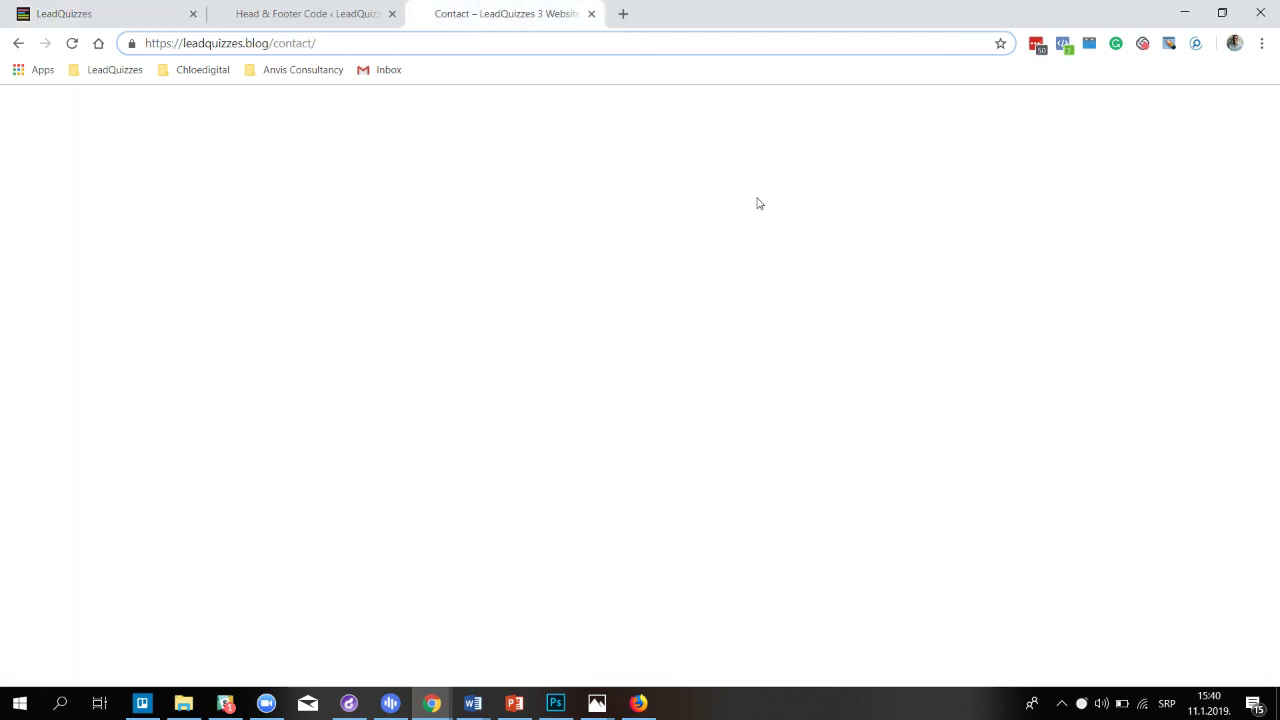
left_click(588, 474)
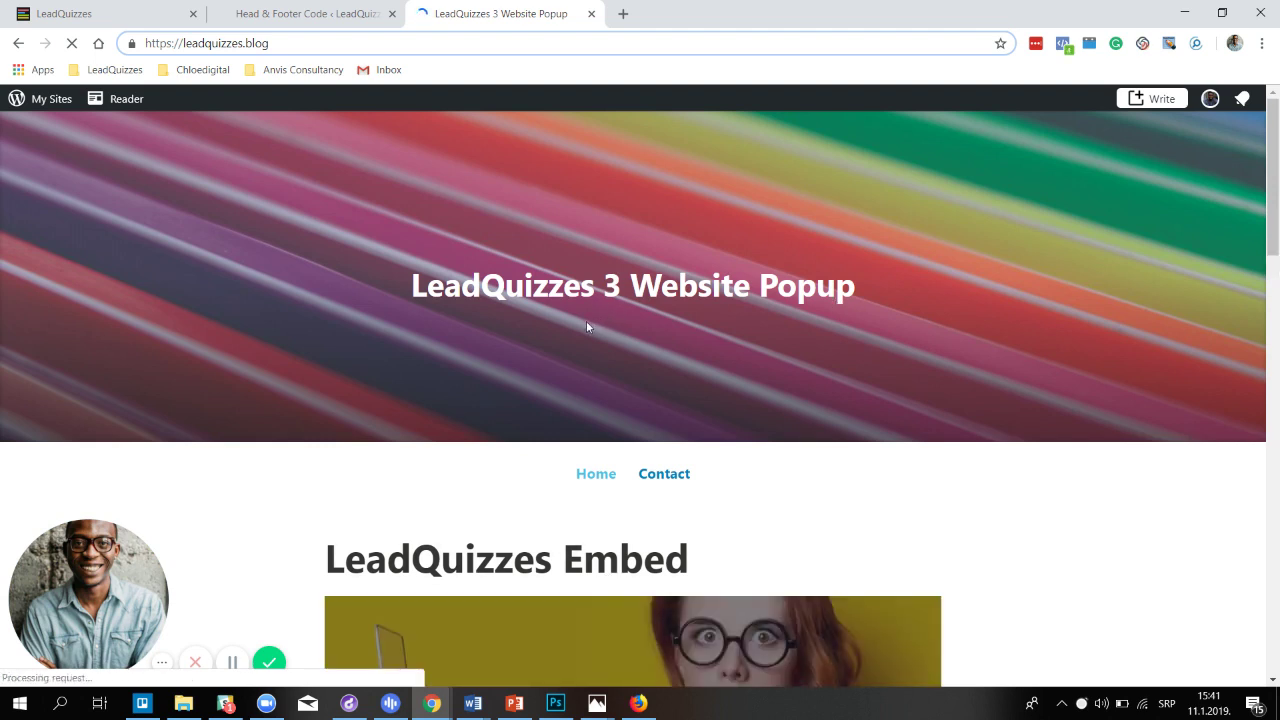
left_click(665, 476)
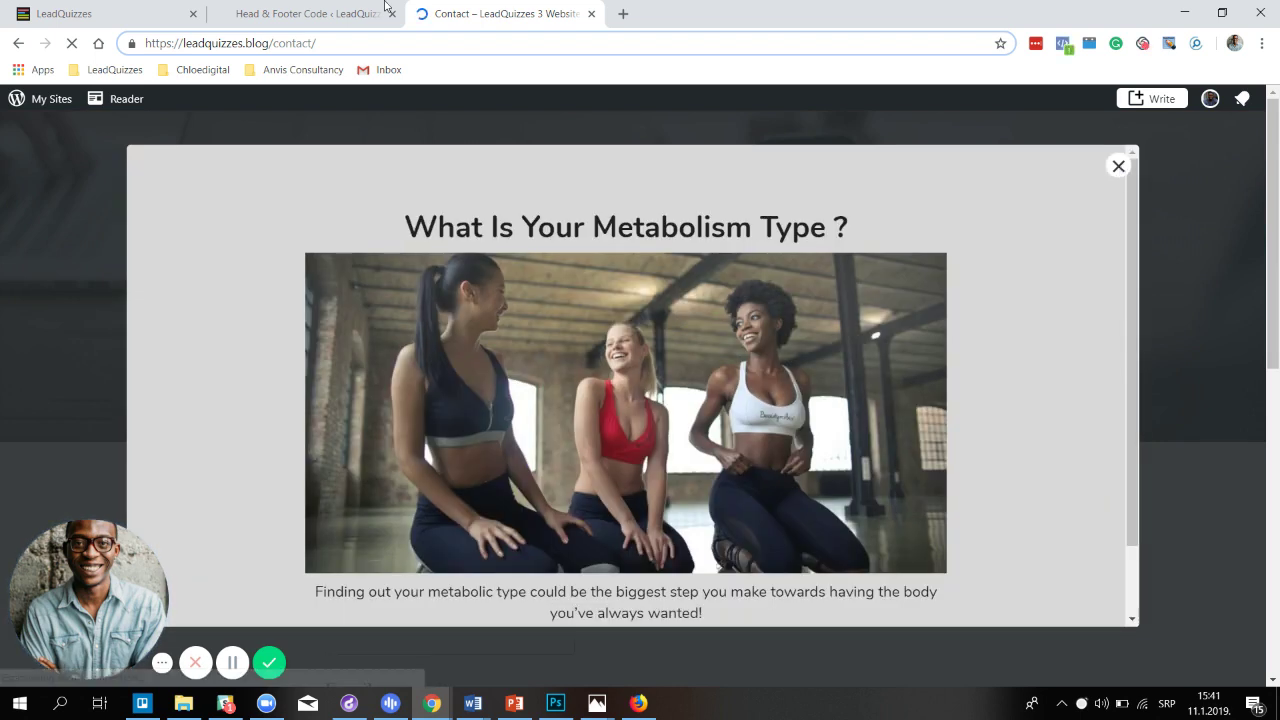
- Return to the LeadQuizzes Targeting Options and change the show rule's match type to Contains
key("ctrl+Tab")
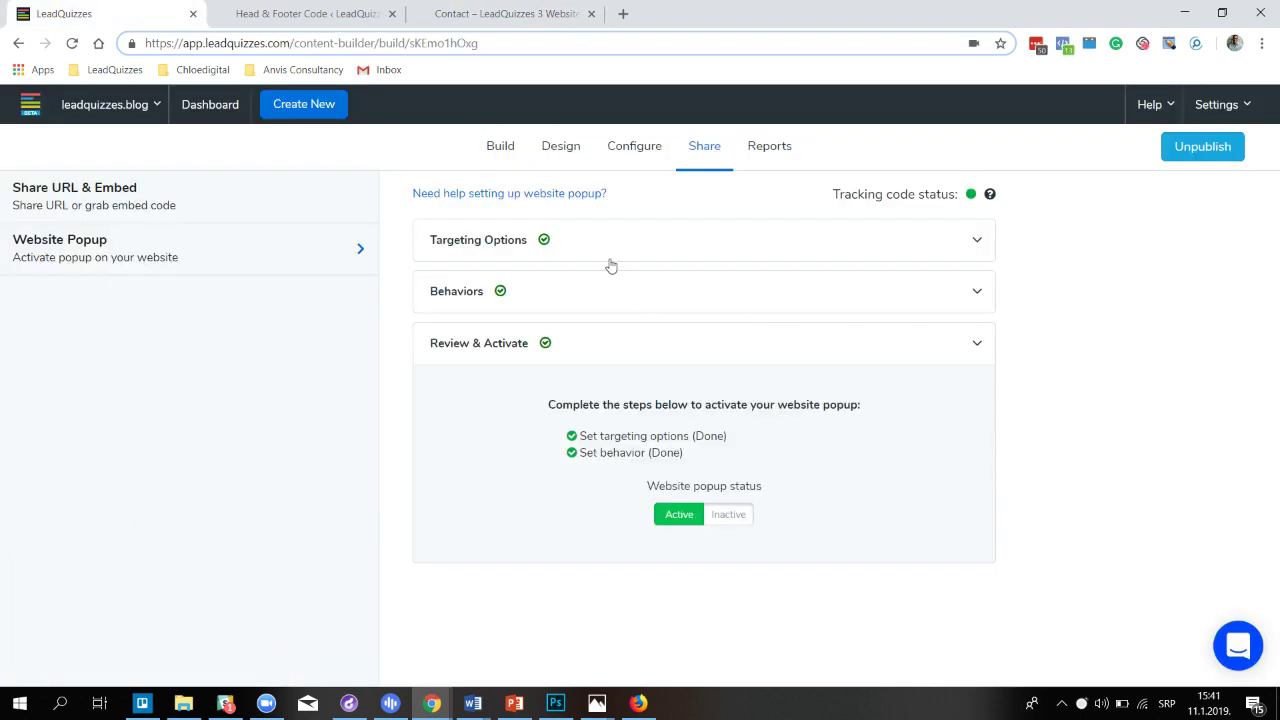
left_click(600, 245)
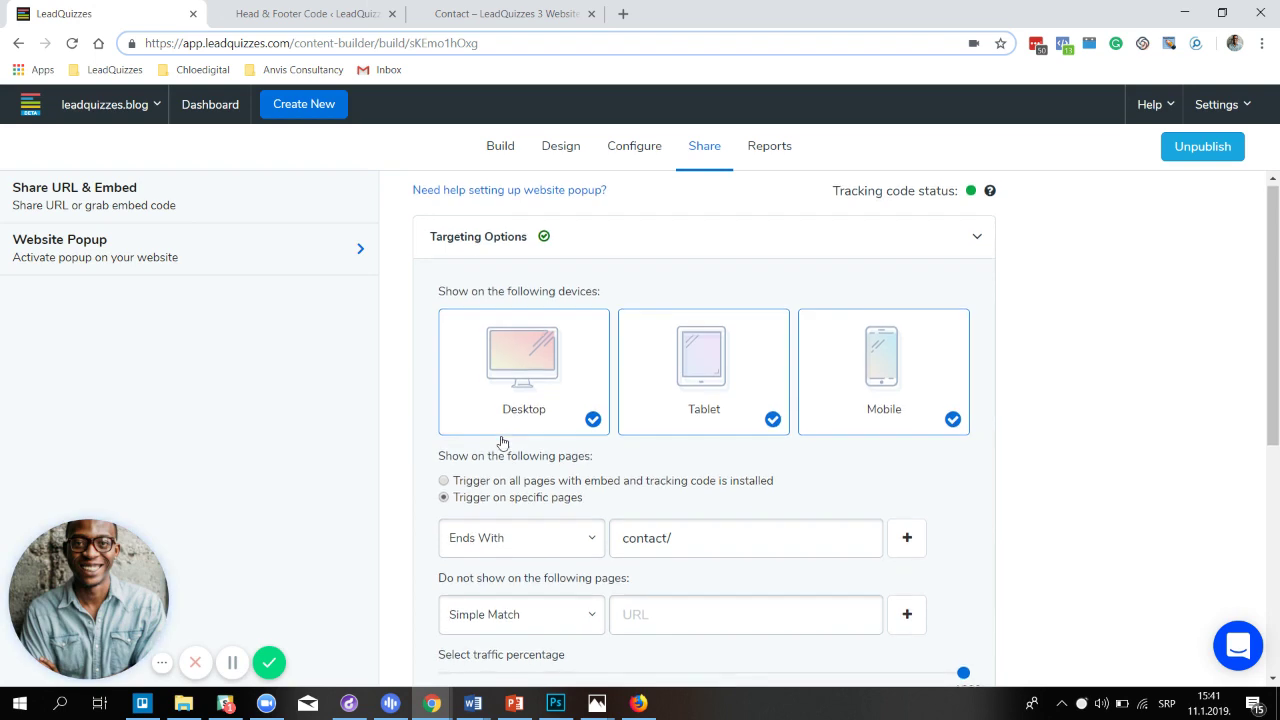
scroll(502, 442, "down", 1)
left_click(537, 460)
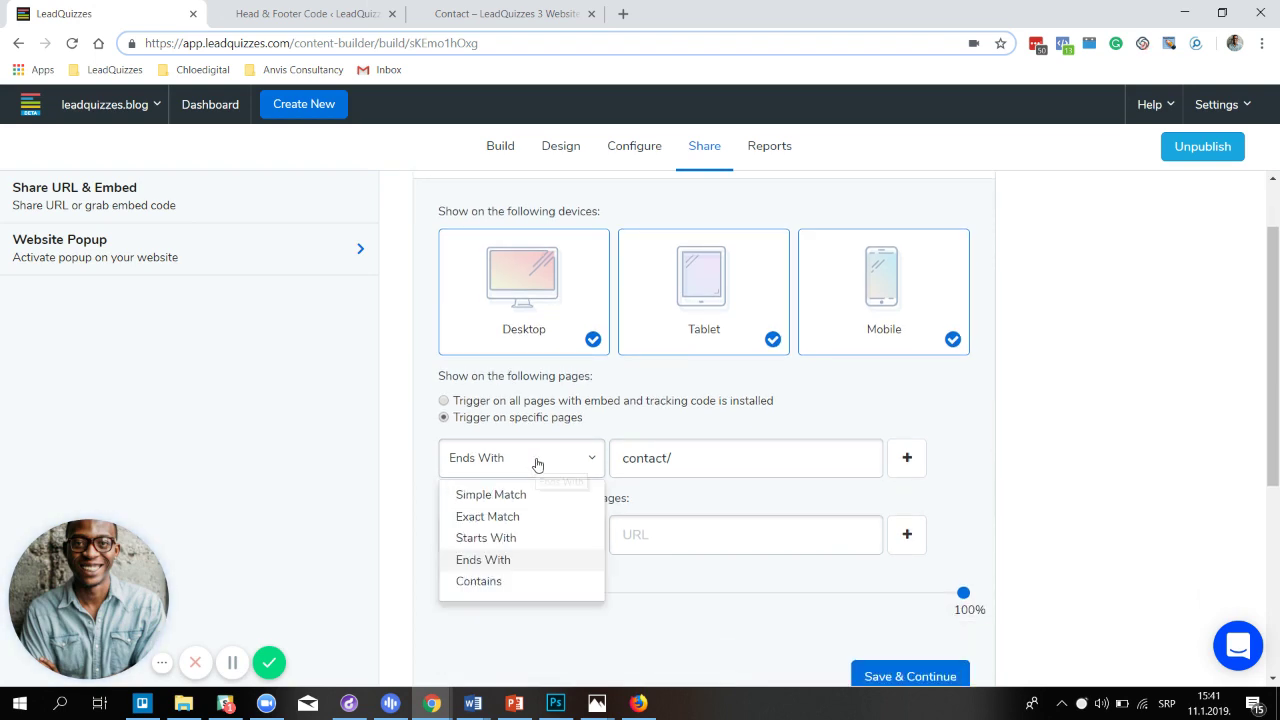
left_click(482, 582)
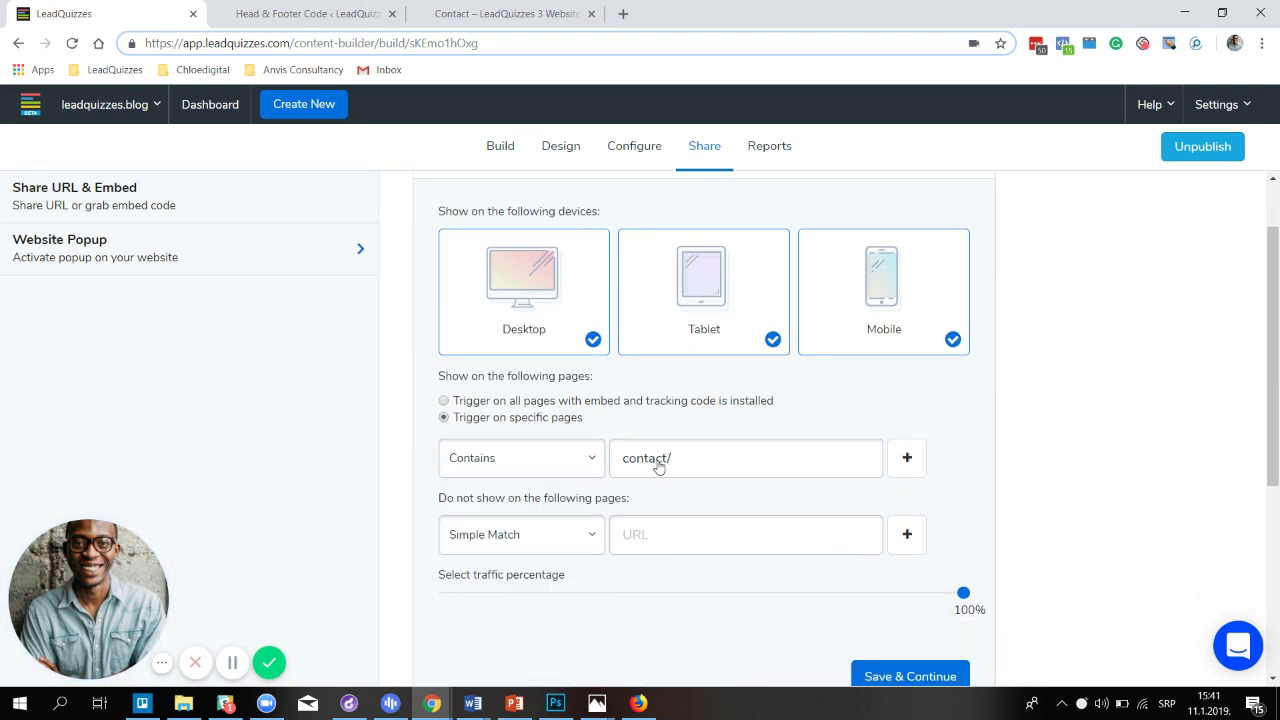
- Replace the show rule's URL text with 2018 and save the targeting options
triple_click(657, 460)
type("2018")
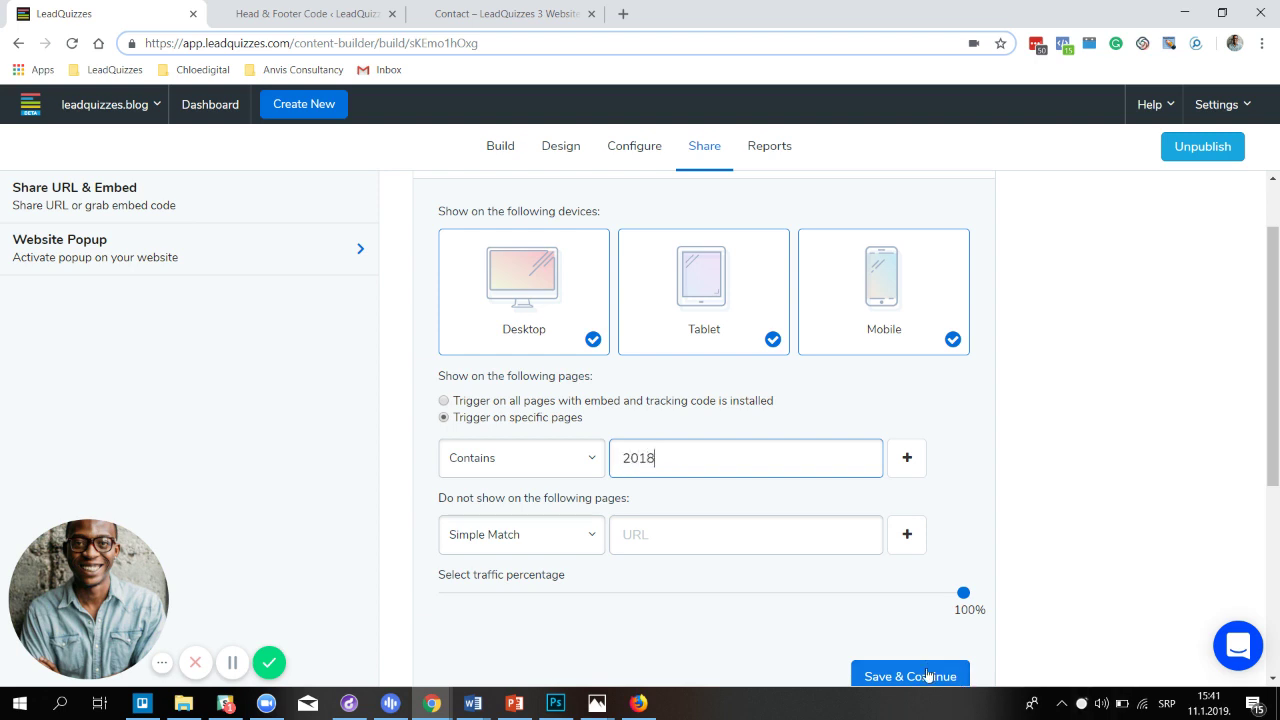
left_click(923, 675)
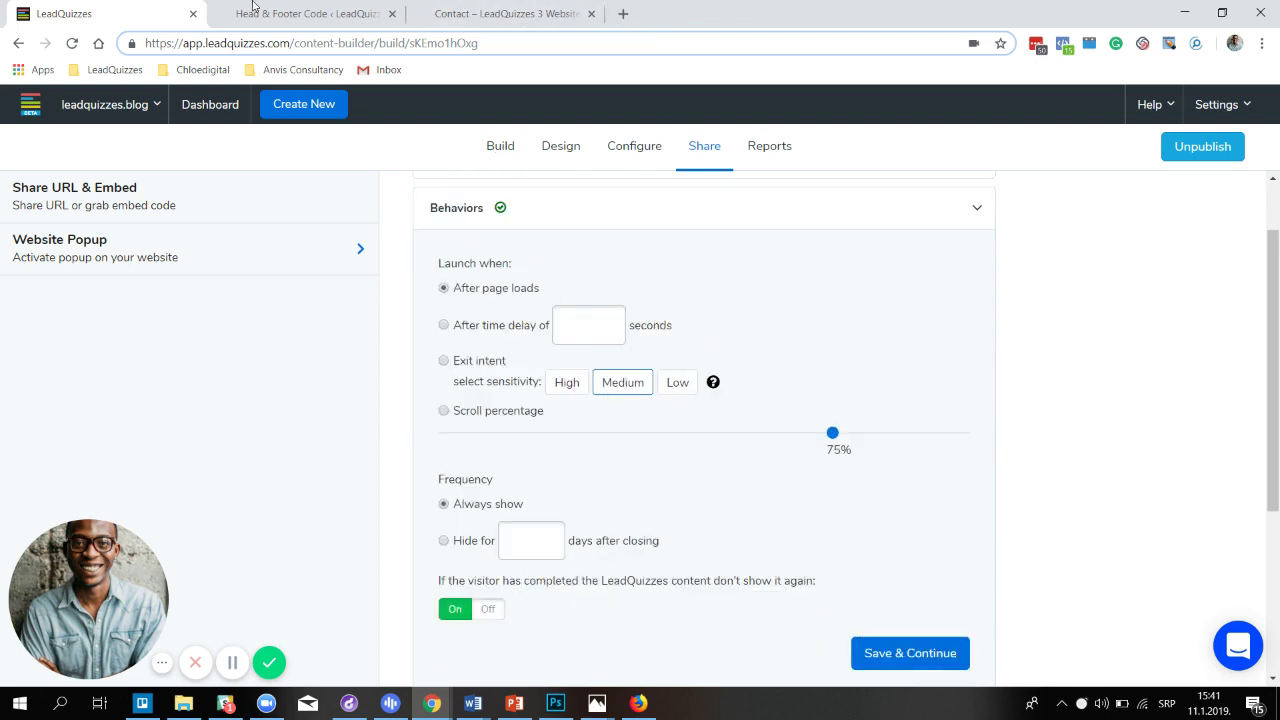
- Test the Contains rule on the live site's home page and LeadQuizzes Embed post, and close the popup
left_click(520, 14)
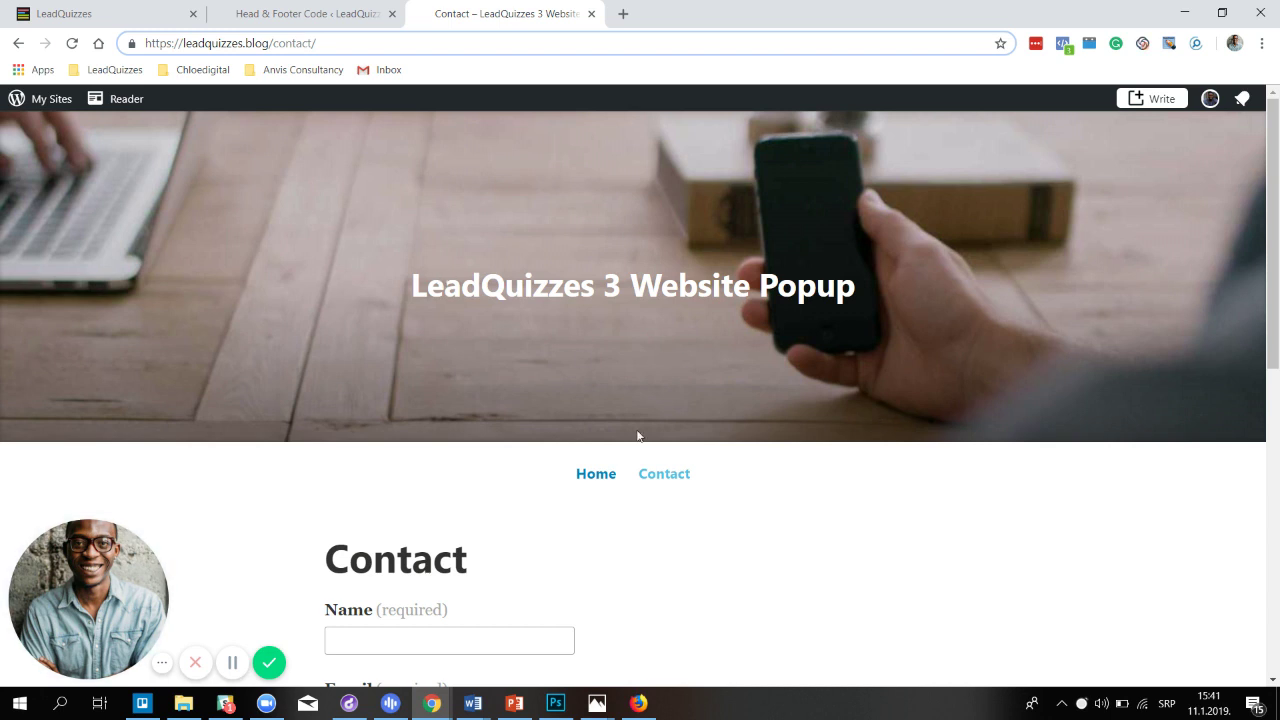
left_click(596, 477)
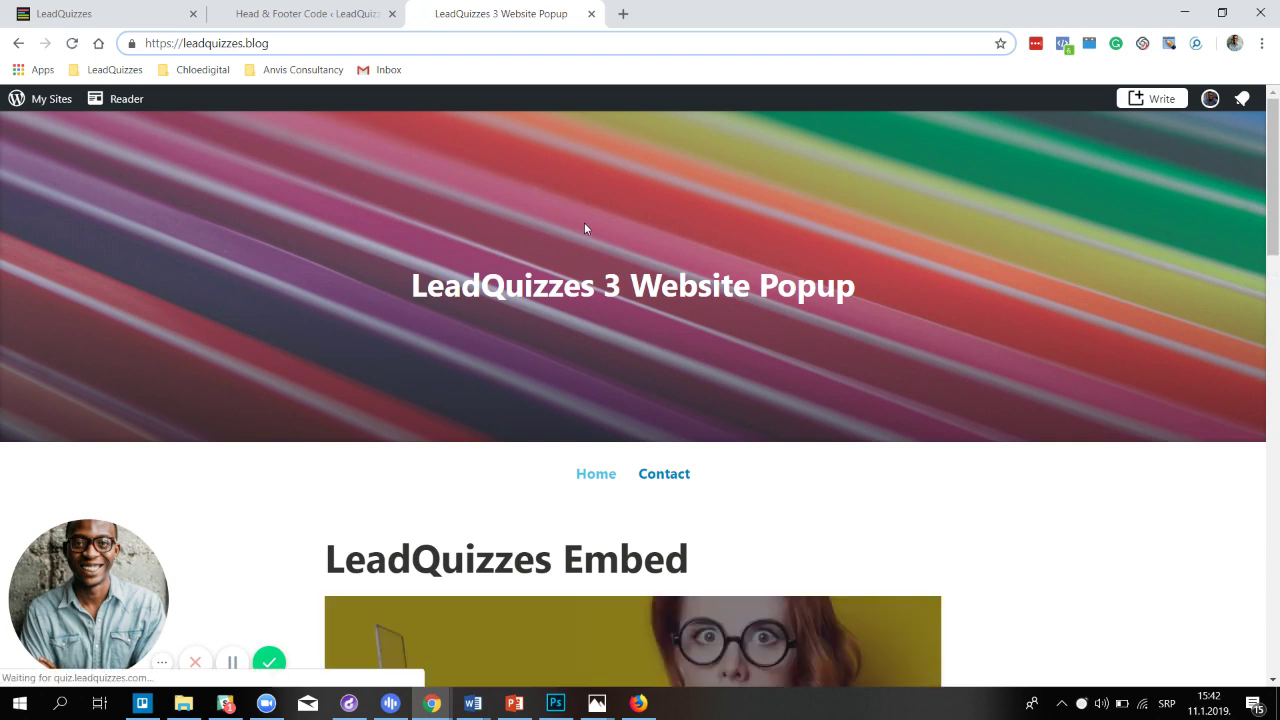
left_click(510, 566)
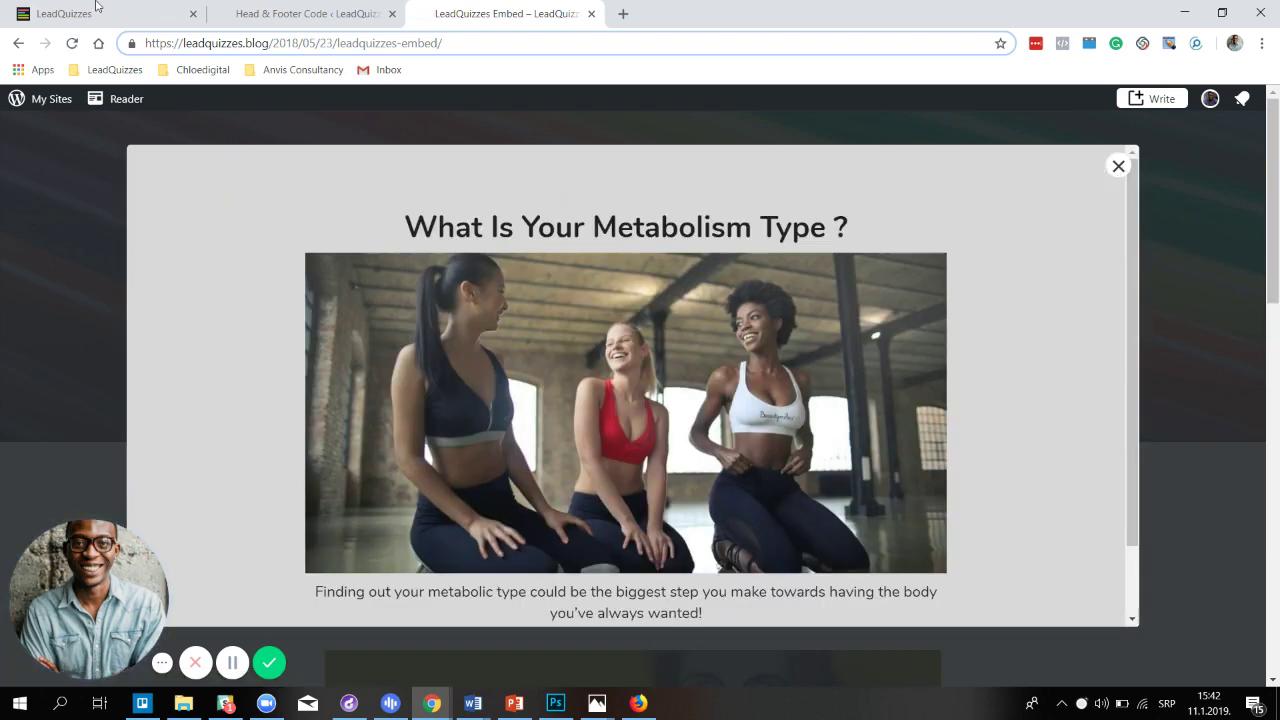
left_click(1118, 166)
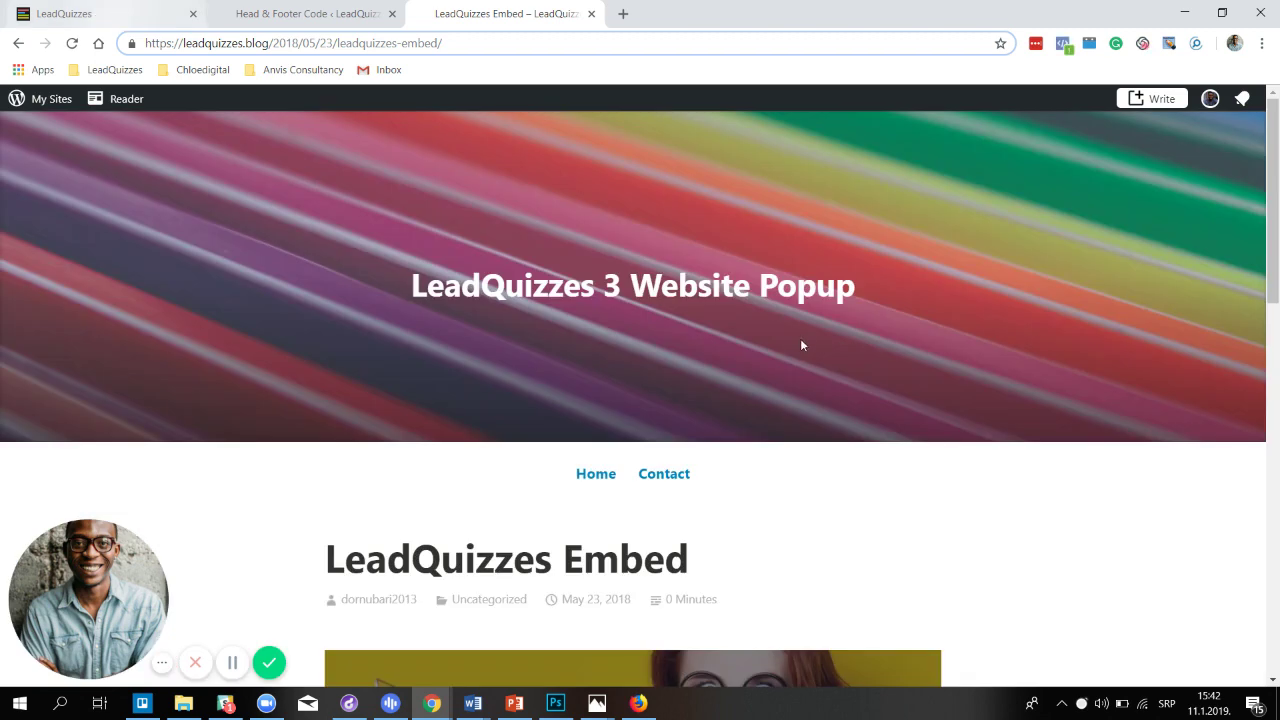
- Return to the LeadQuizzes Targeting Options and set the popup to trigger on all pages with embed and tracking code installed
key("ctrl+1")
scroll(553, 283, "down", 1)
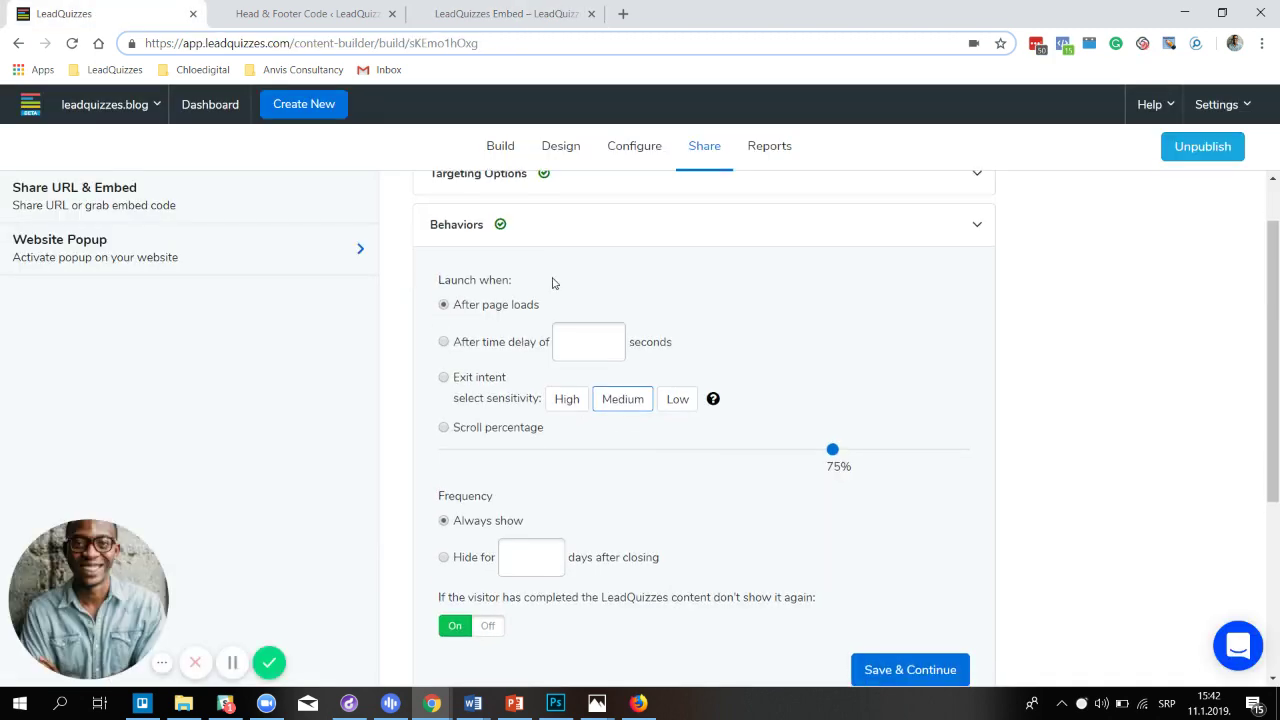
scroll(553, 283, "up", 2)
left_click(517, 250)
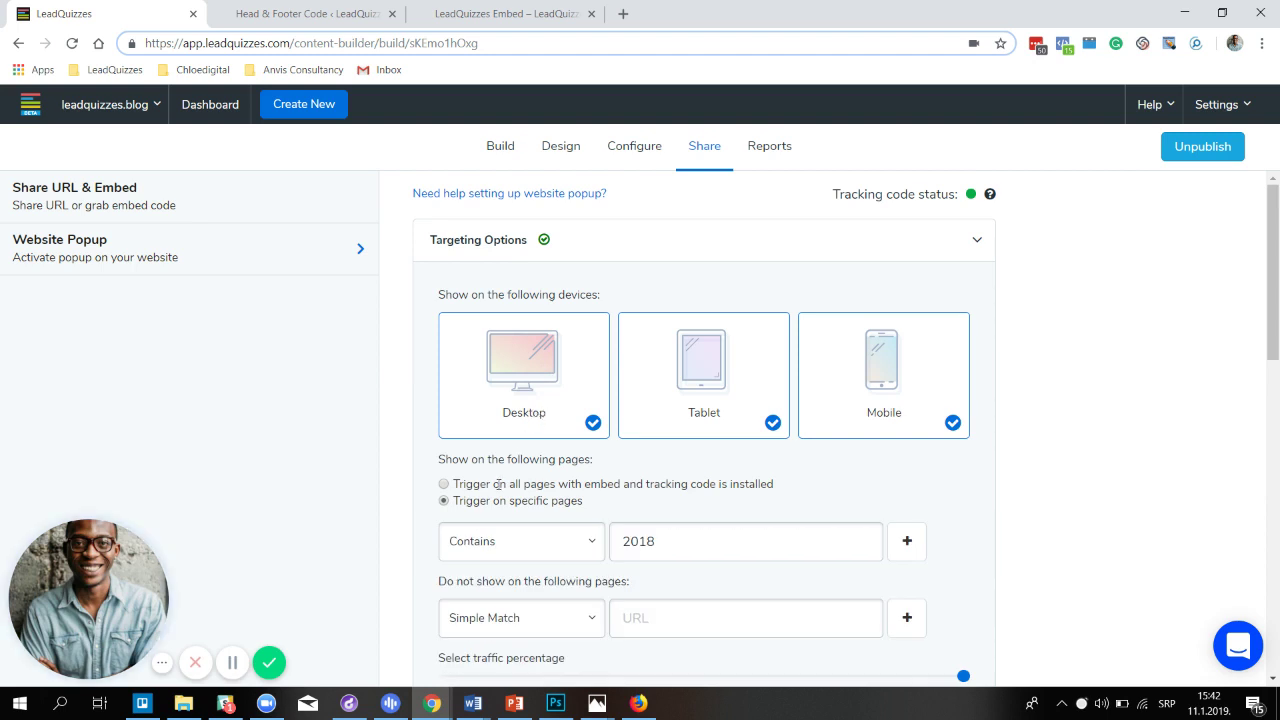
scroll(530, 450, "down", 1)
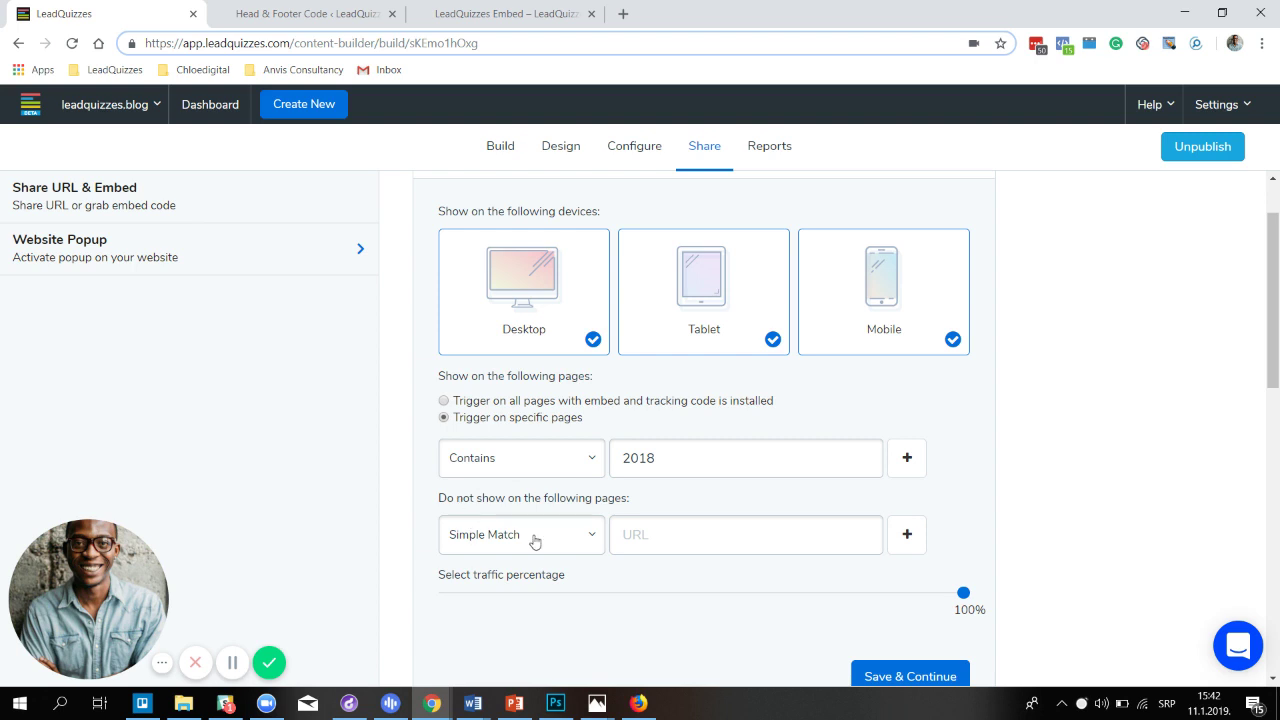
left_click(444, 402)
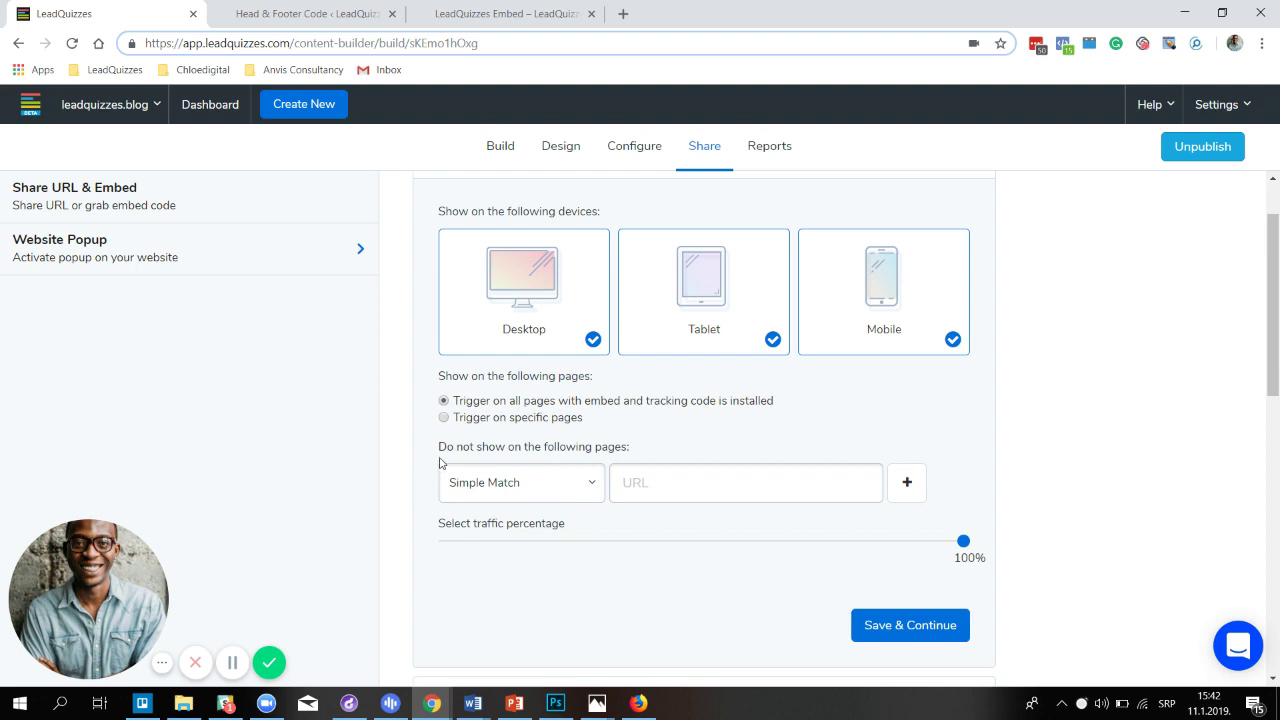
- Set the do-not-show rule to Contains with the URL text 2018 and save the targeting options
left_click(560, 496)
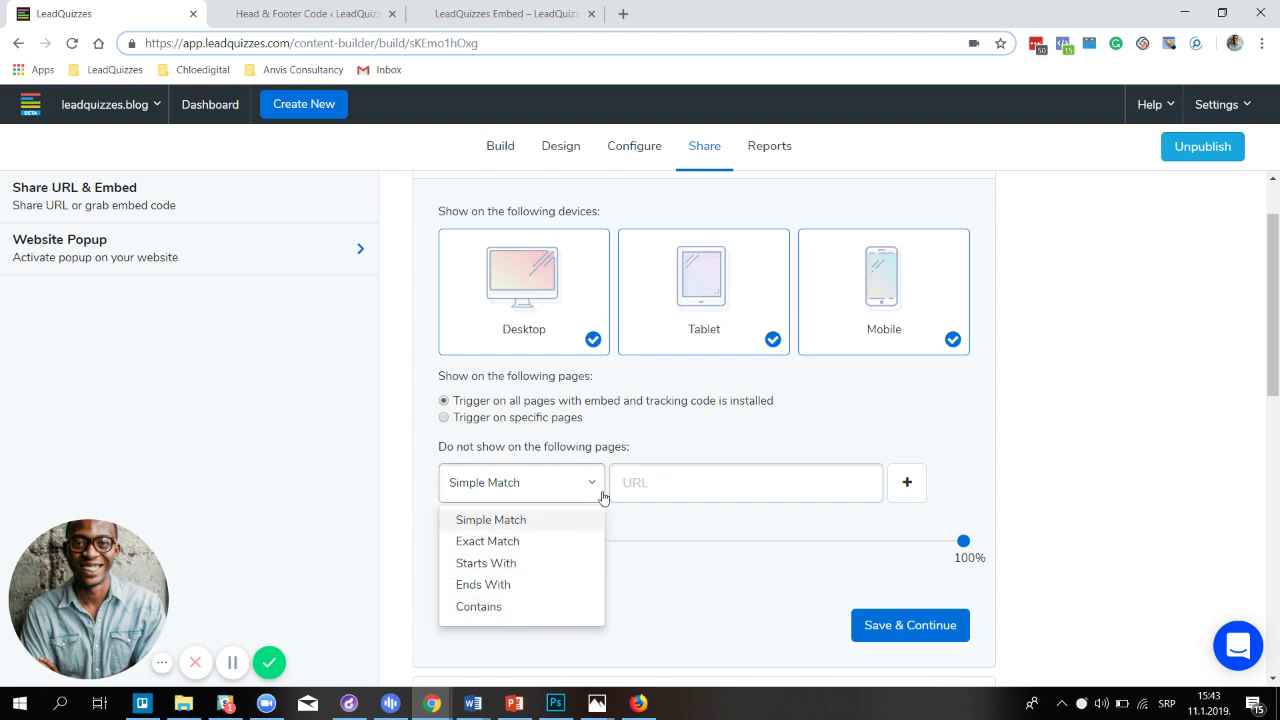
left_click(719, 481)
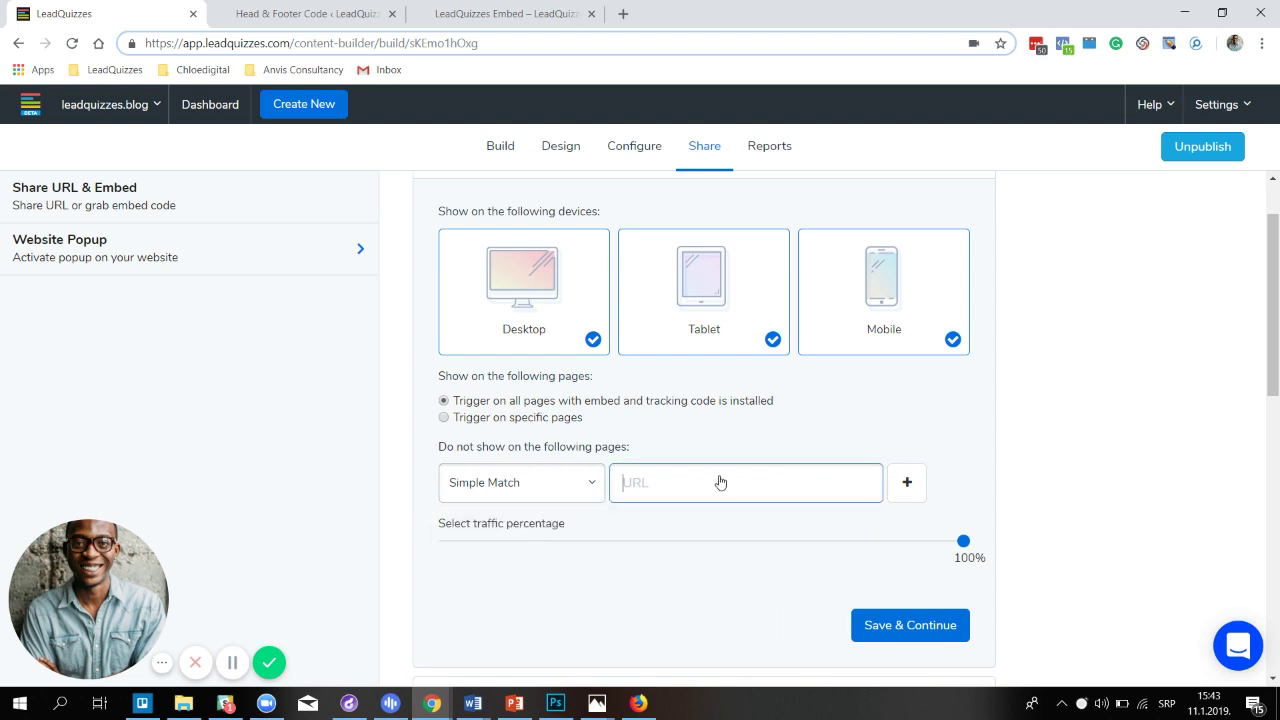
left_click(547, 489)
left_click(503, 609)
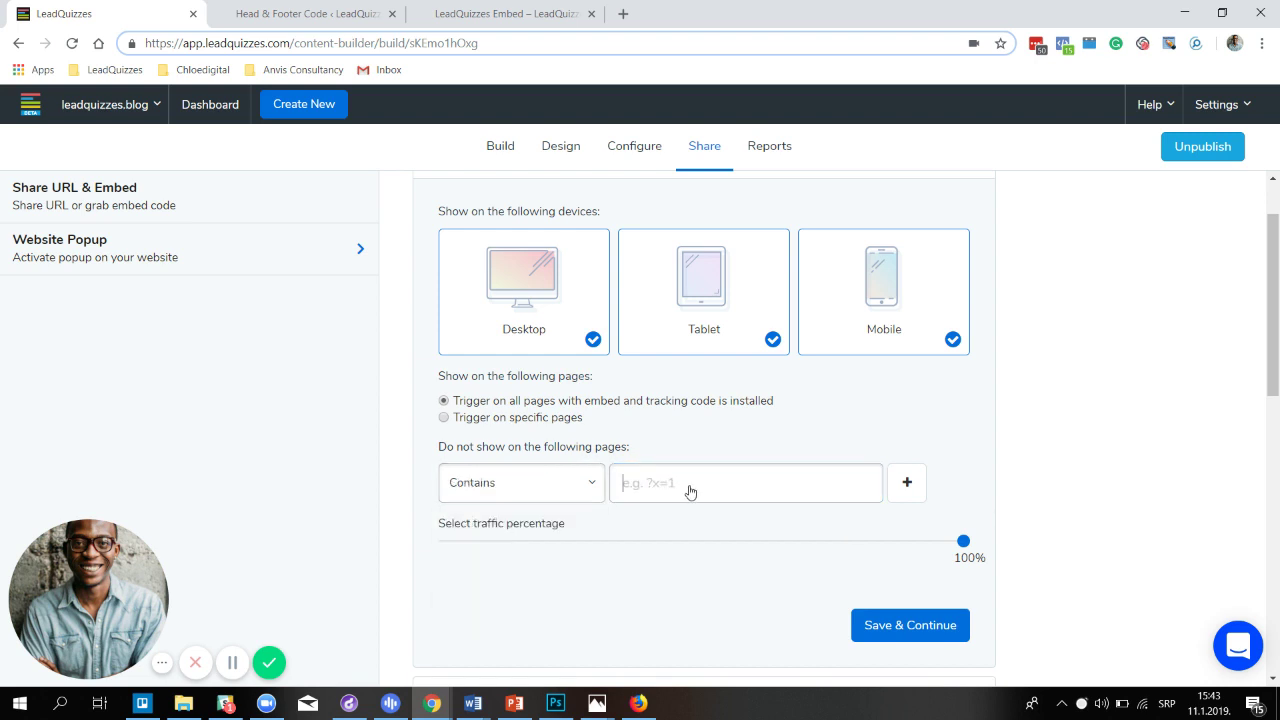
left_click(689, 491)
type("2018")
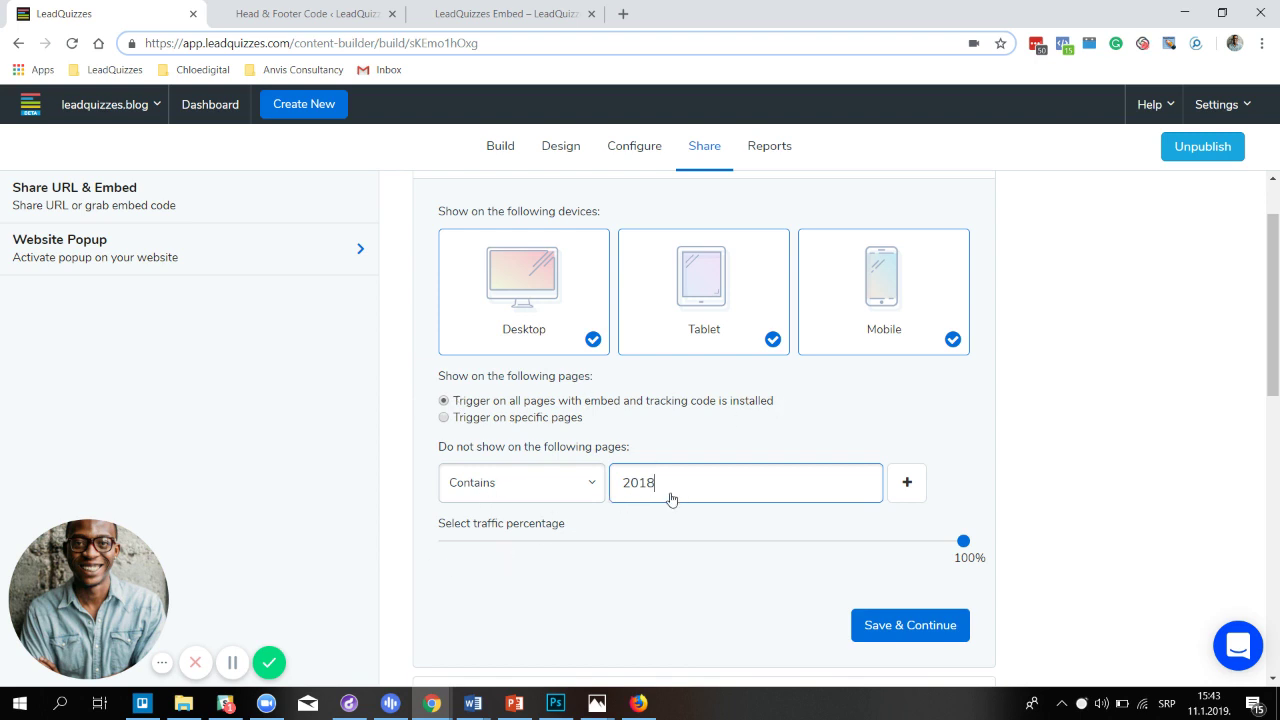
left_click(907, 628)
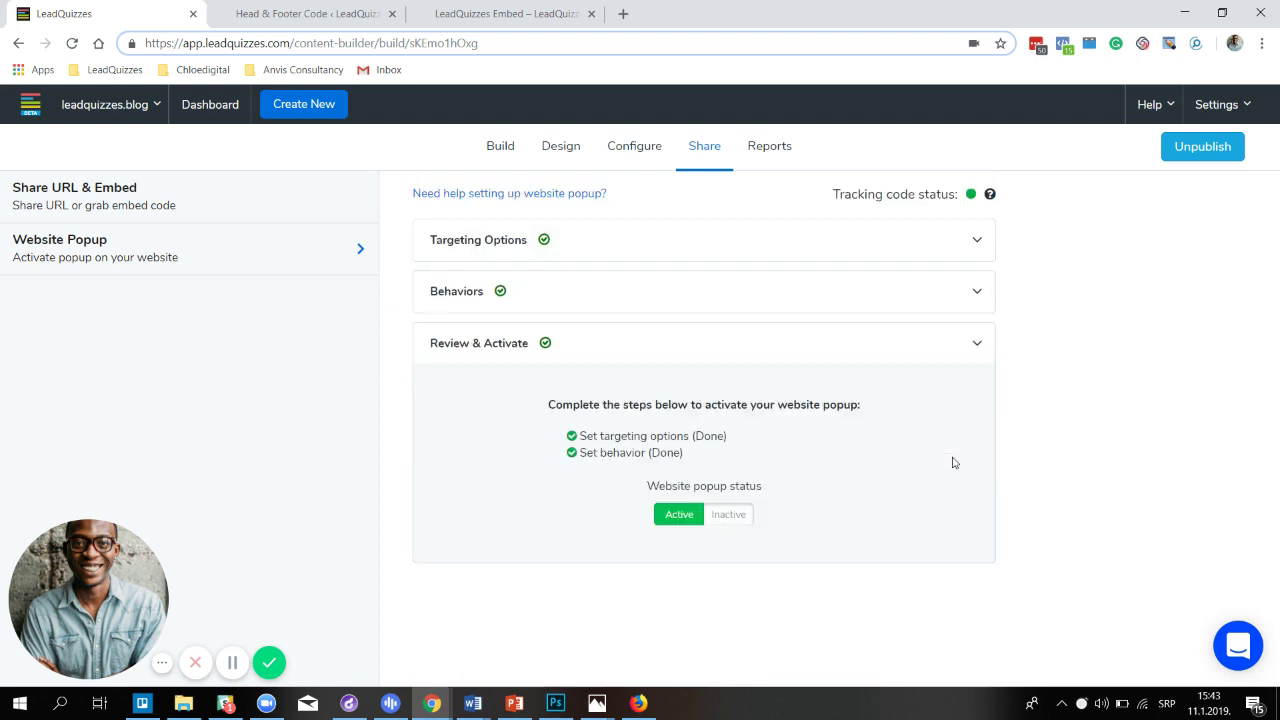
- Test the do-not-show rule on the live site by loading the home page, closing its popup, and opening the LeadQuizzes Embed post
left_click(510, 14)
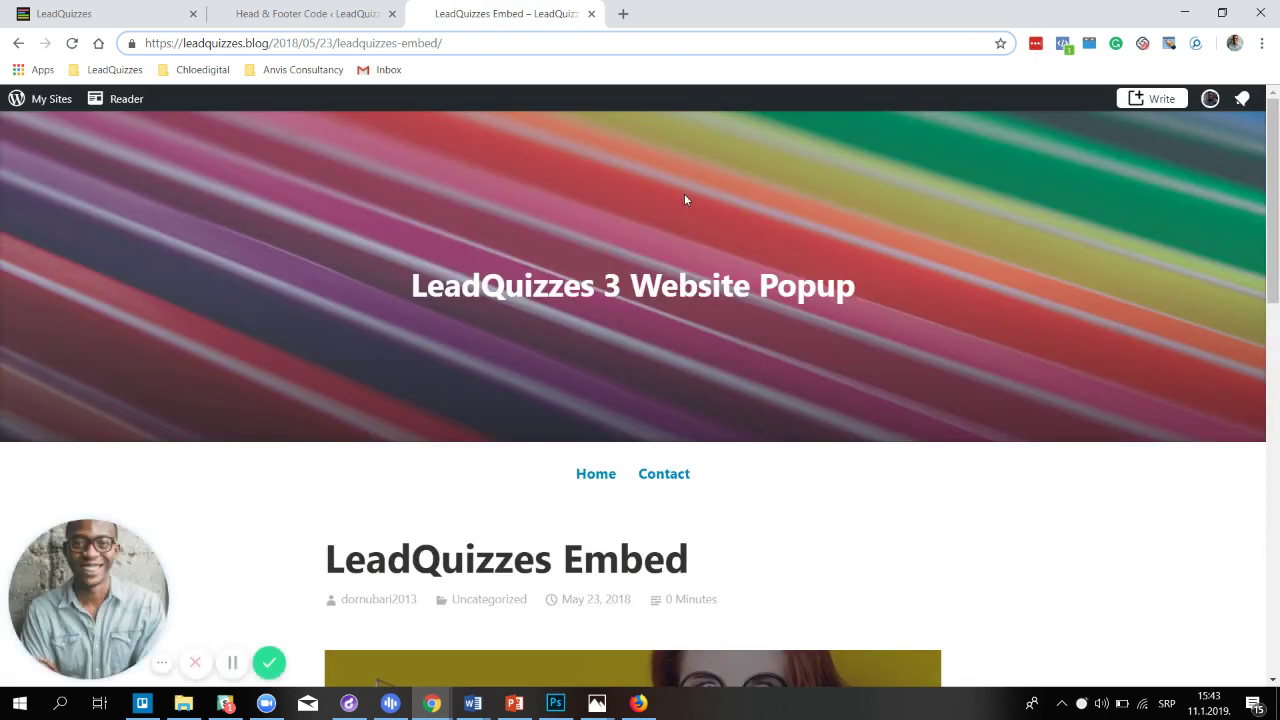
scroll(691, 323, "down", 2)
left_click(596, 308)
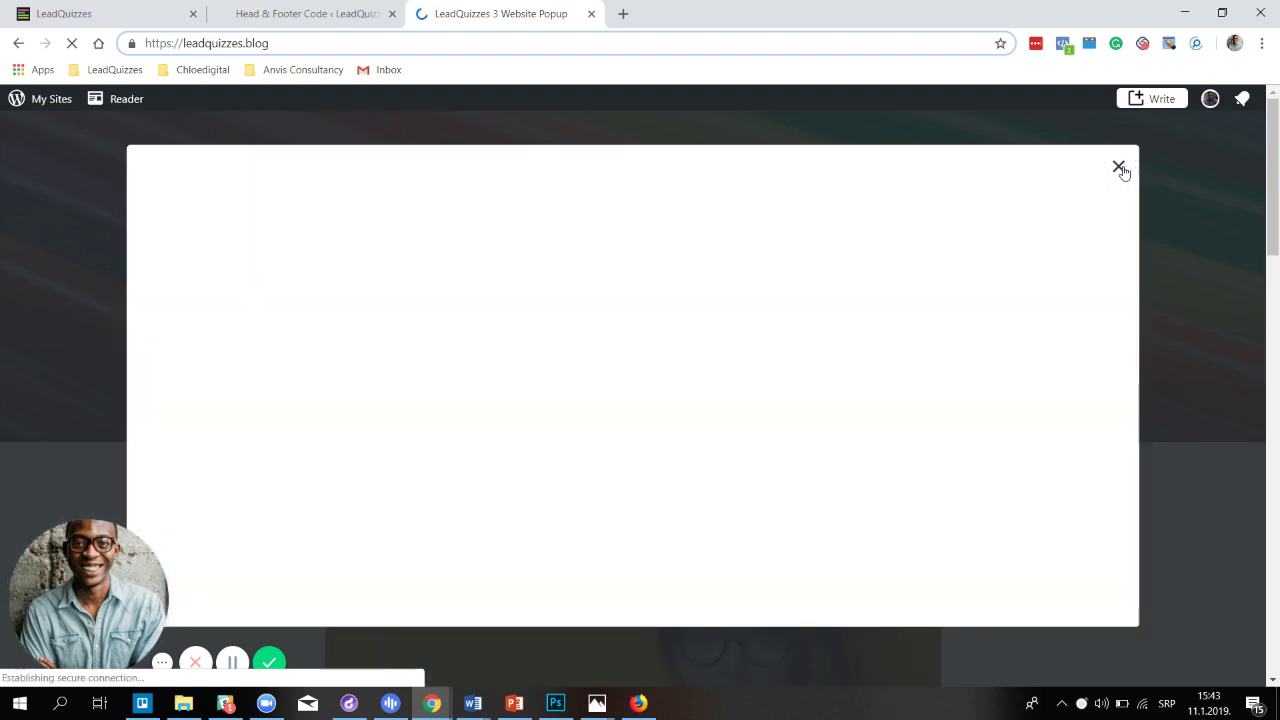
left_click(1119, 167)
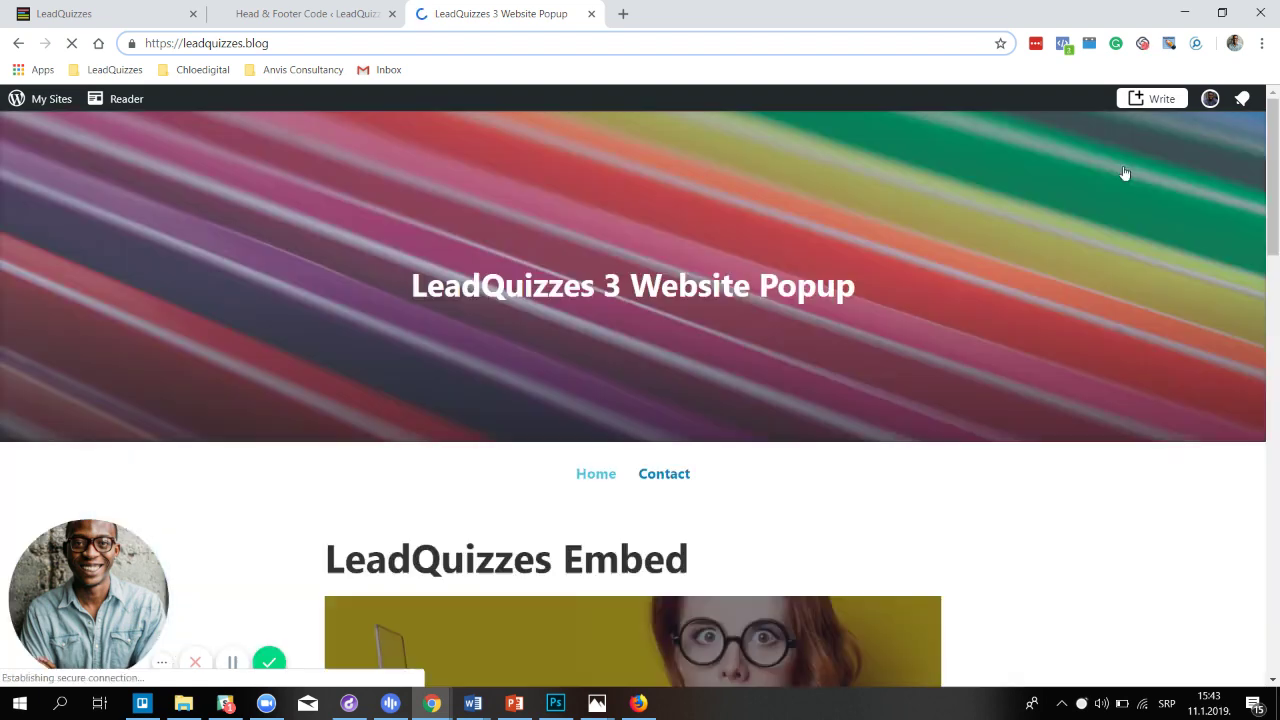
scroll(701, 405, "down", 3)
scroll(701, 410, "down", 1)
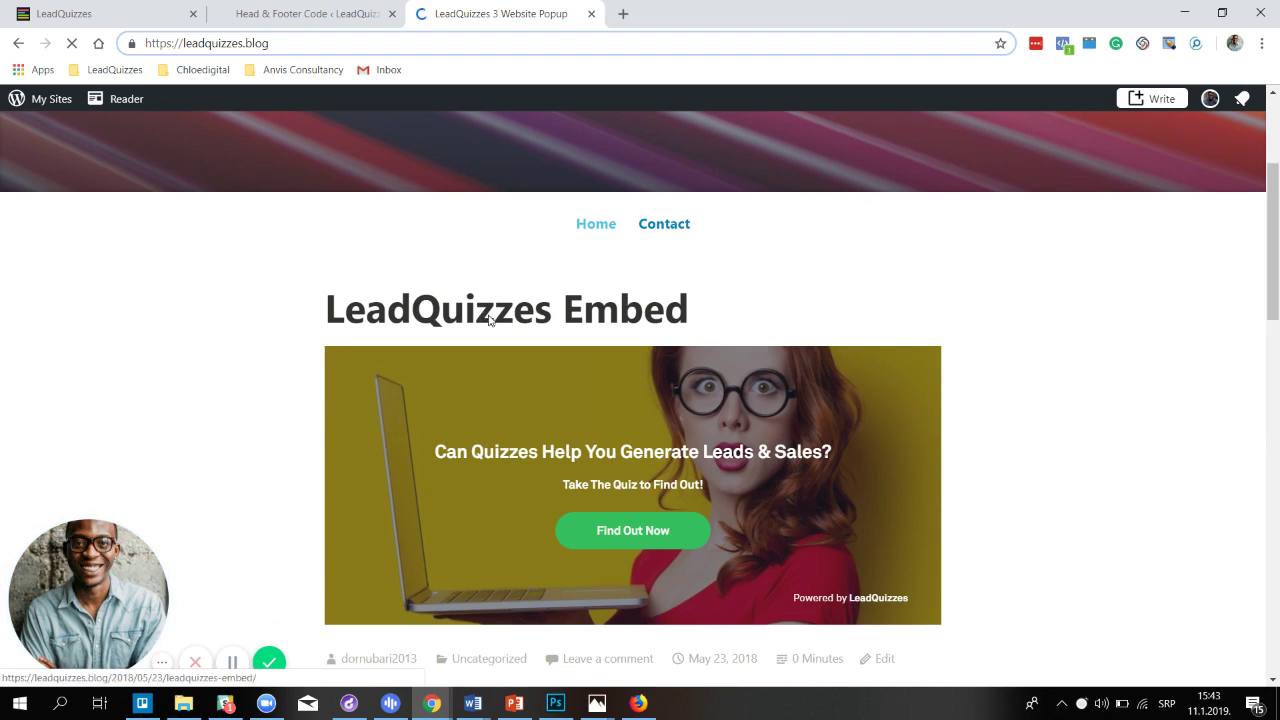
left_click(484, 320)
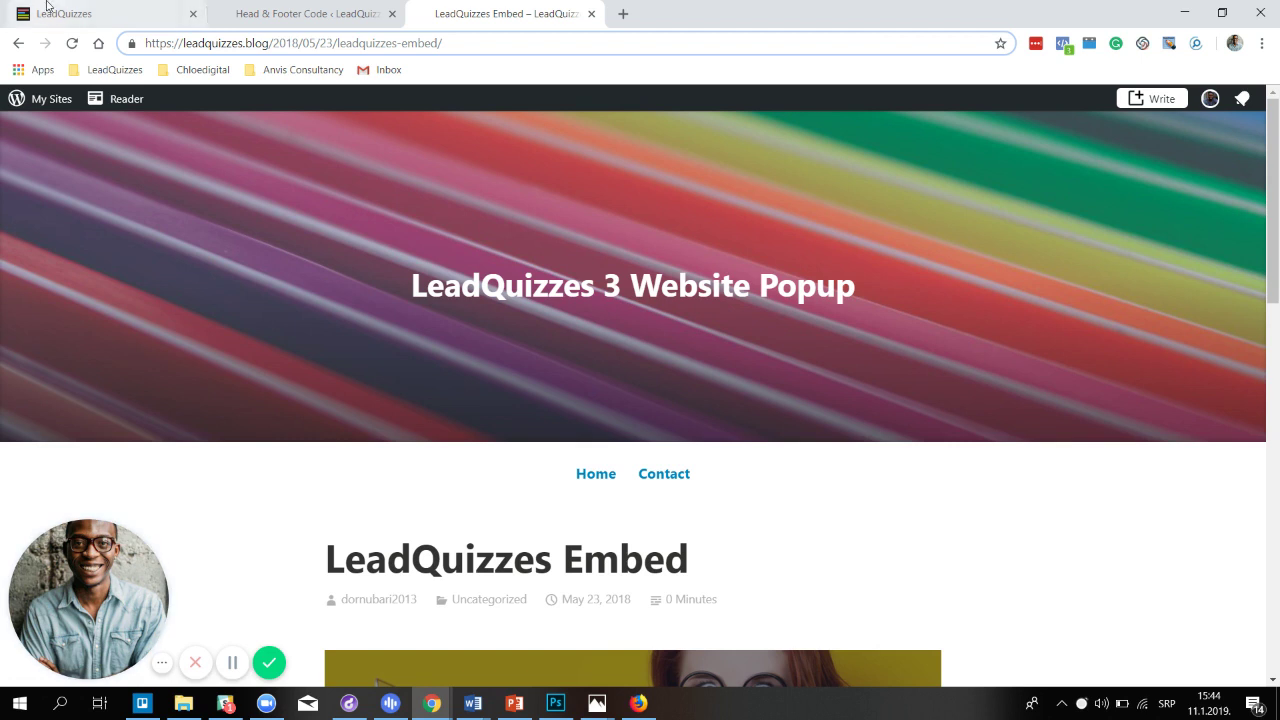
- Reopen the LeadQuizzes Targeting Options and examine the do-not-show rule and traffic percentage settings
key("ctrl+1")
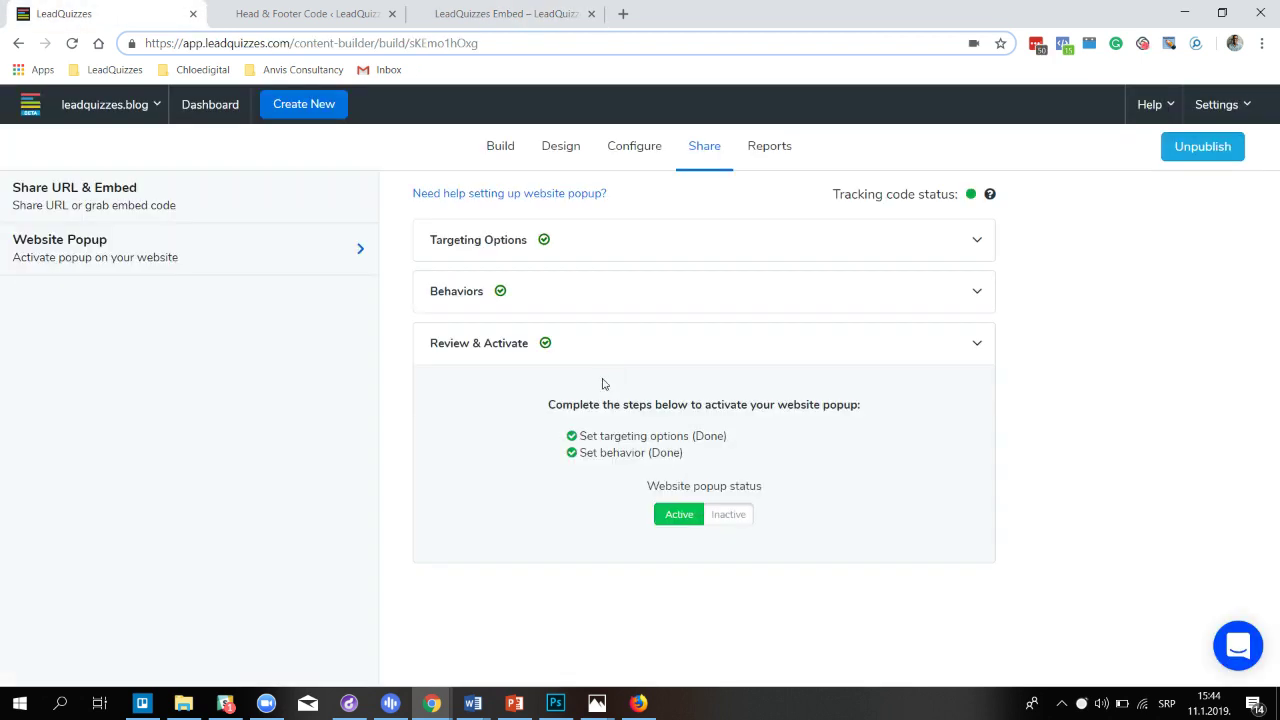
left_click(531, 247)
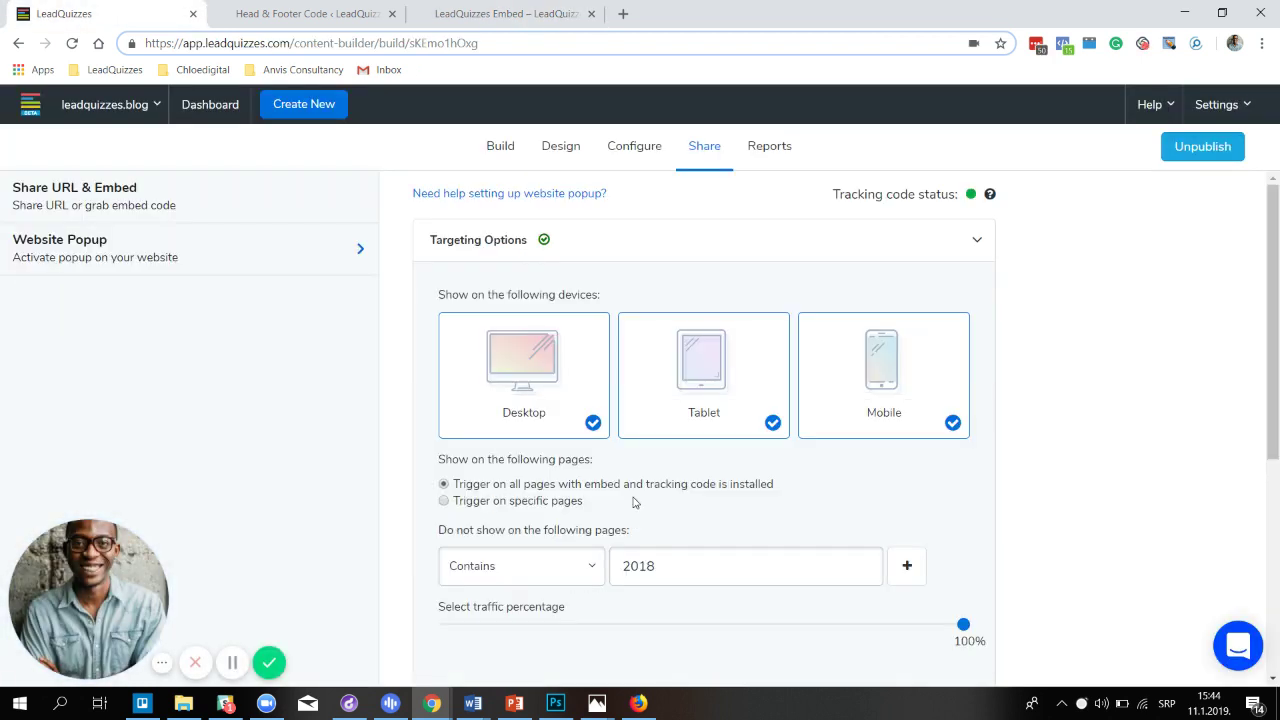
scroll(670, 514, "down", 1)
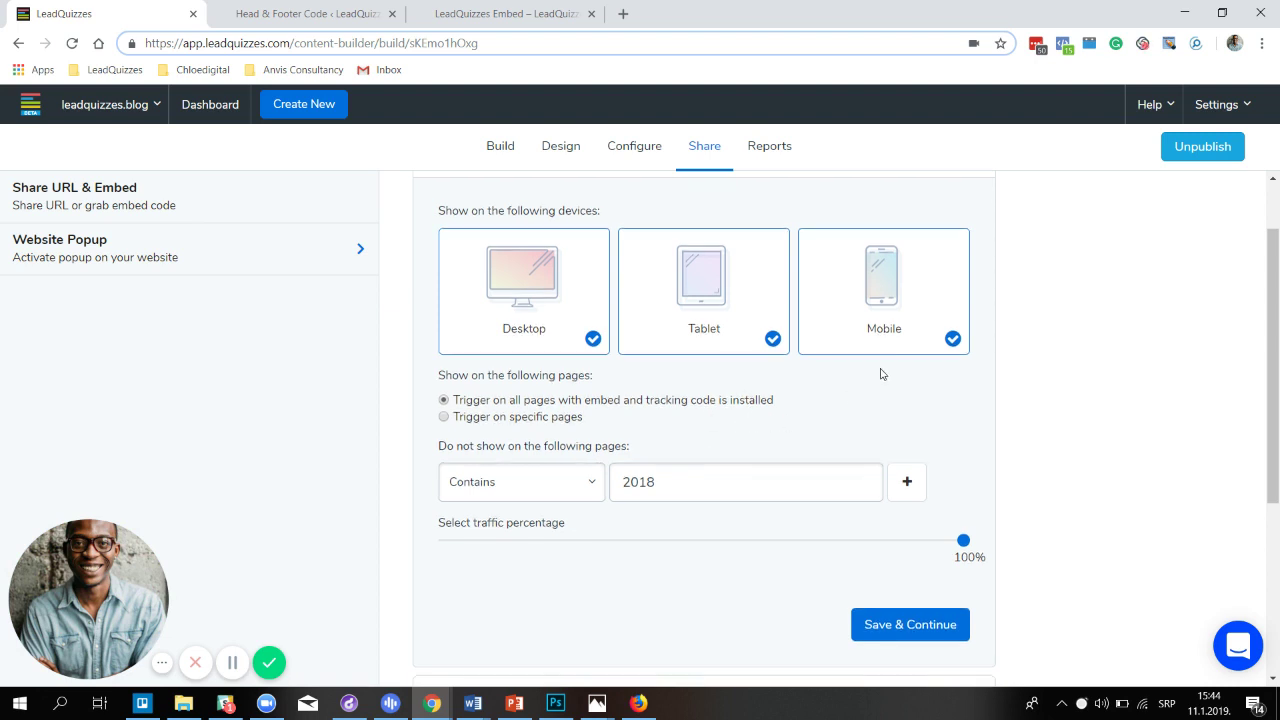
scroll(880, 371, "down", 1)
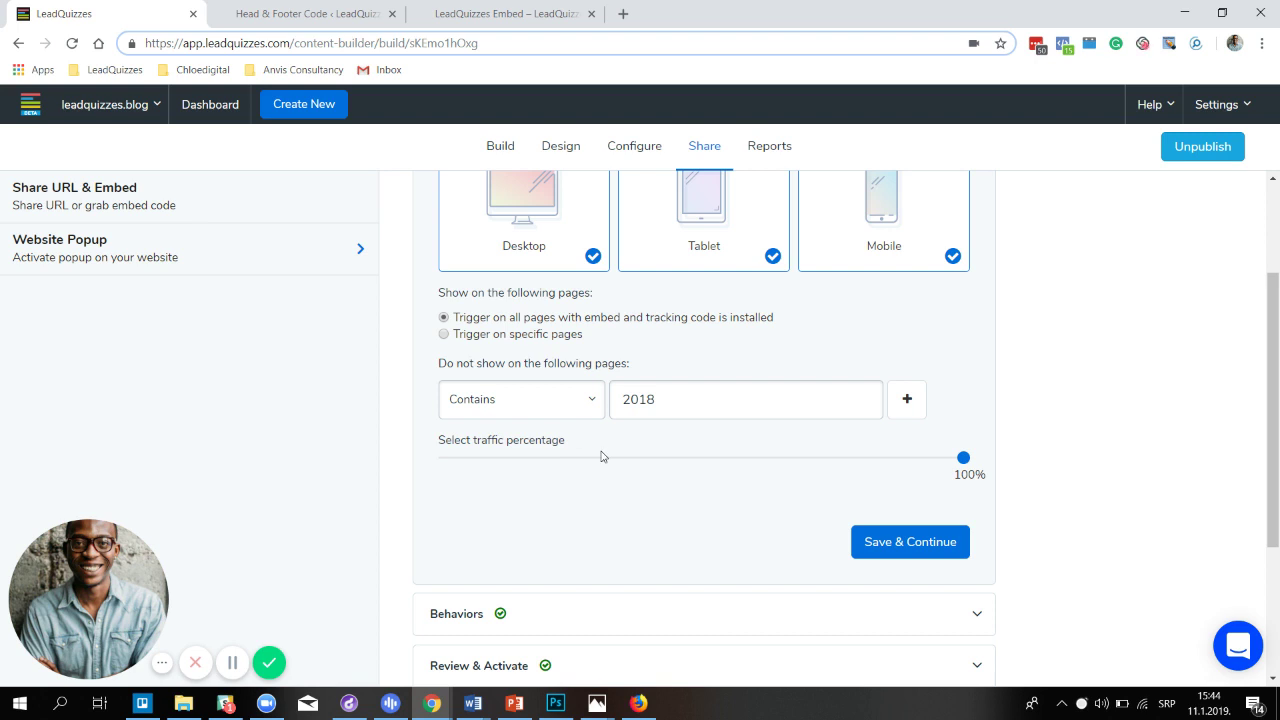